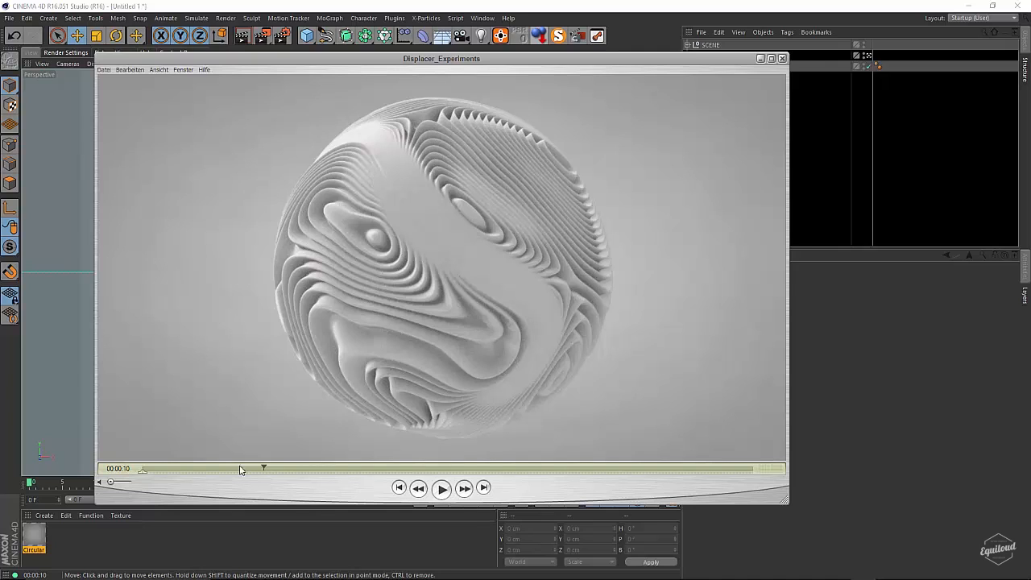
- Close the reference animation preview, create a new material, and open it for editing
left_click(782, 58)
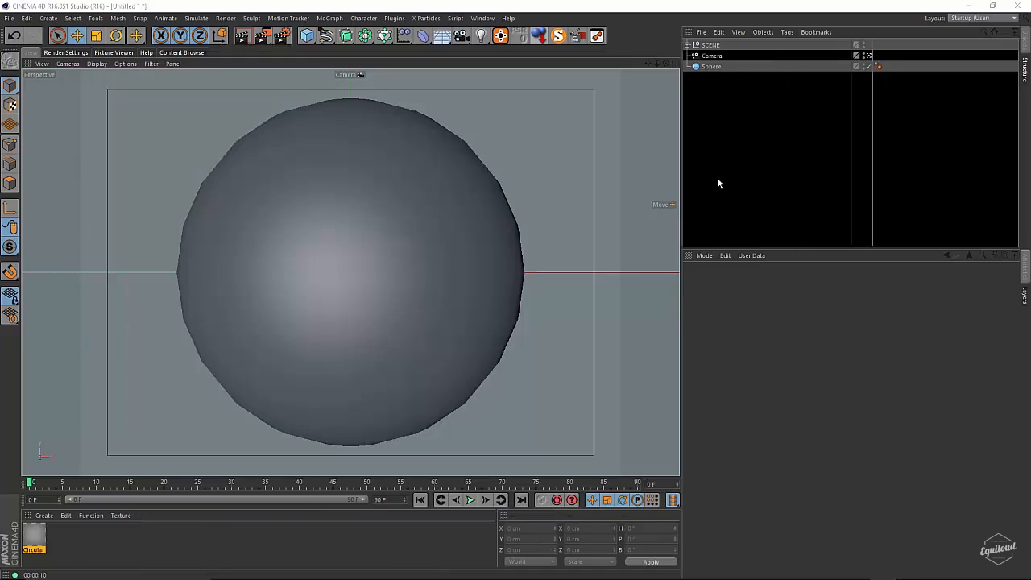
left_click(711, 67)
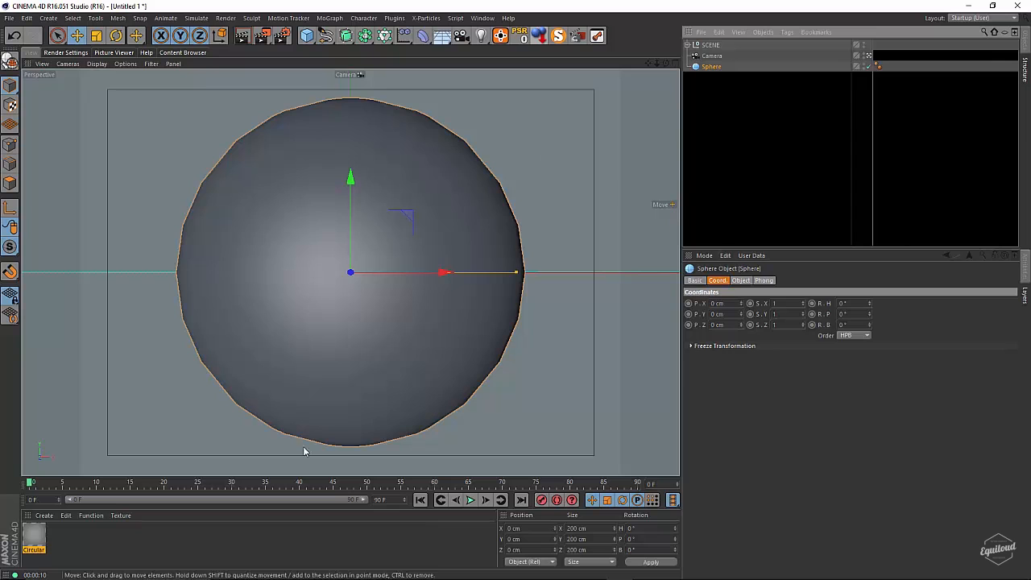
double_click(93, 538)
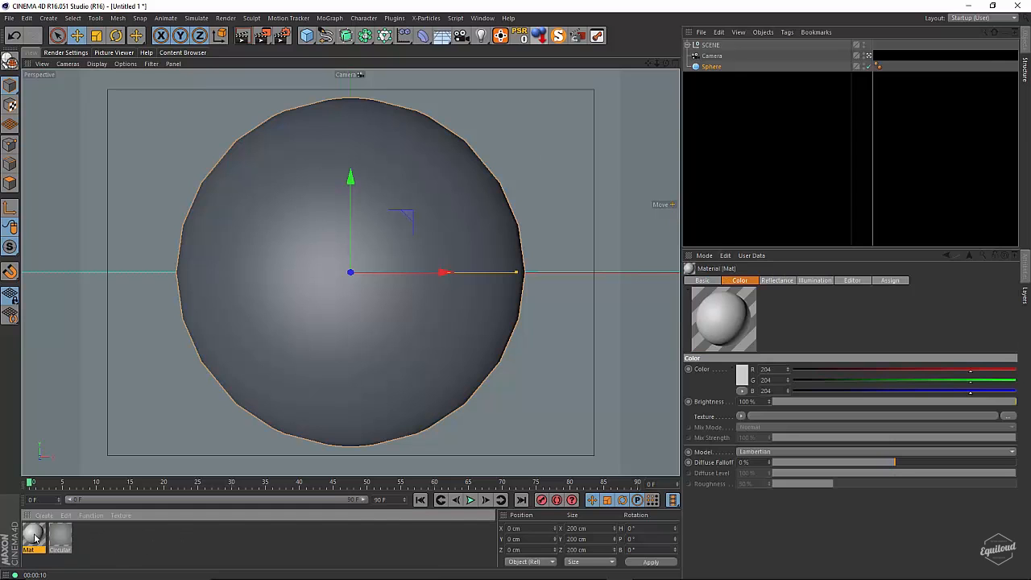
double_click(34, 535)
left_click_drag(257, 90, 392, 138)
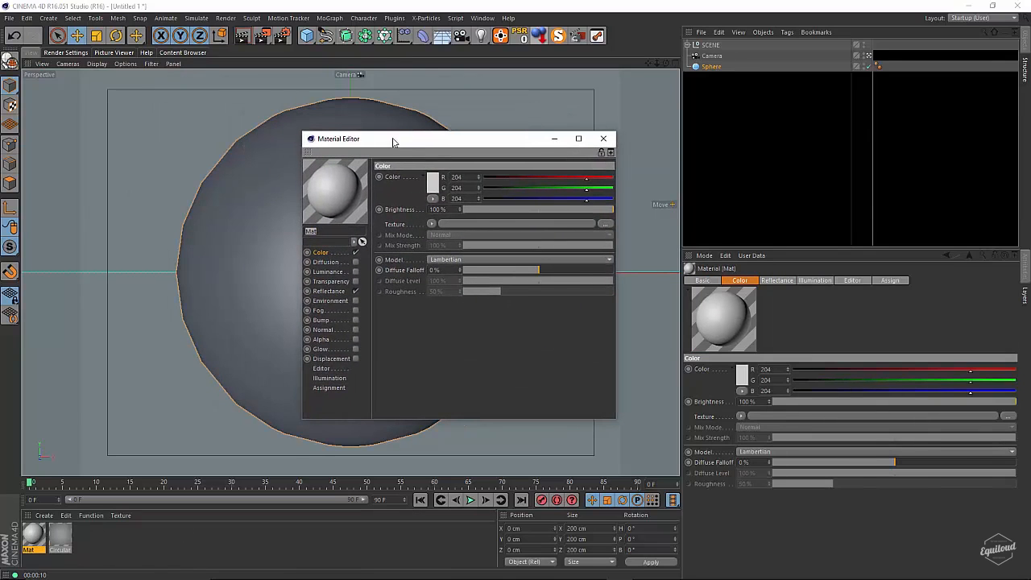
- Enable the new material's Displacement channel and load a Noise shader as its texture
left_click(328, 360)
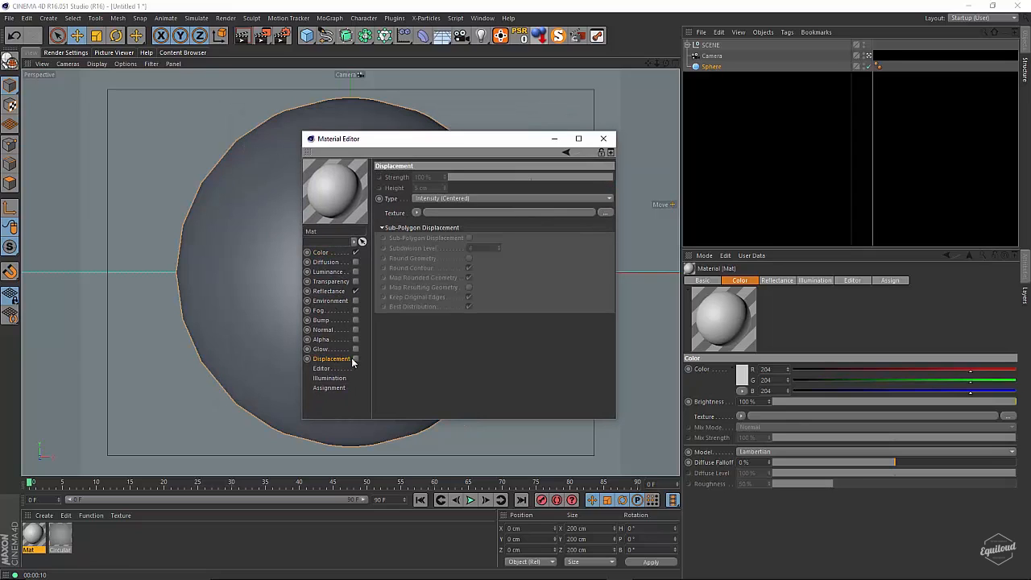
left_click(355, 359)
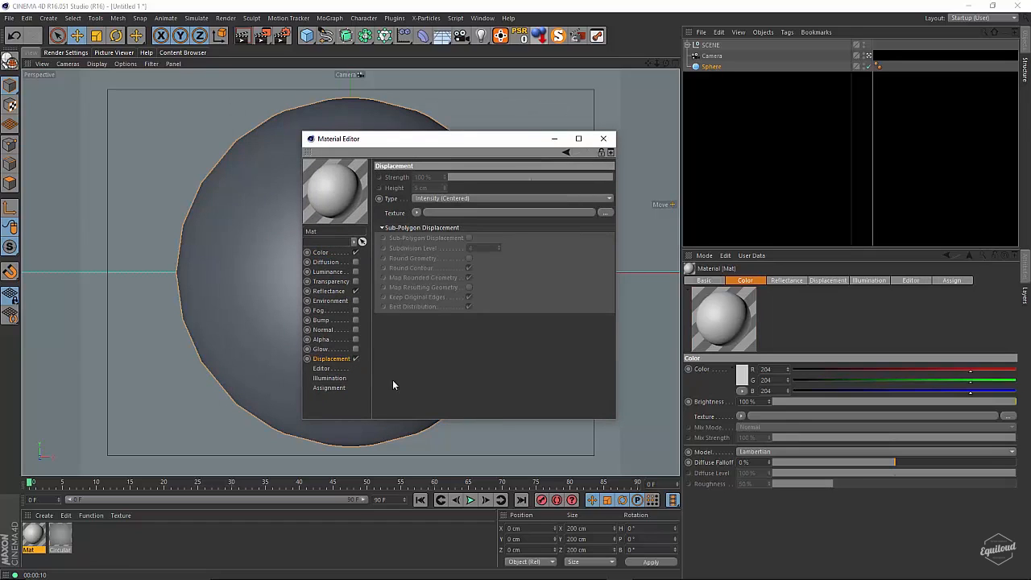
left_click(417, 212)
left_click(425, 339)
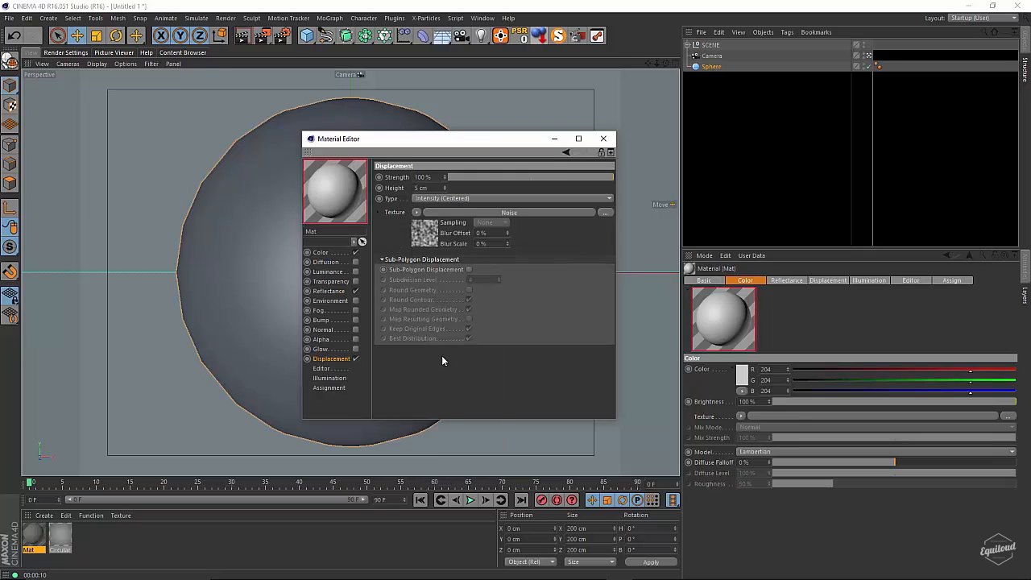
- Configure the displacement noise shader with the Electric noise type and 1 octave
left_click(454, 214)
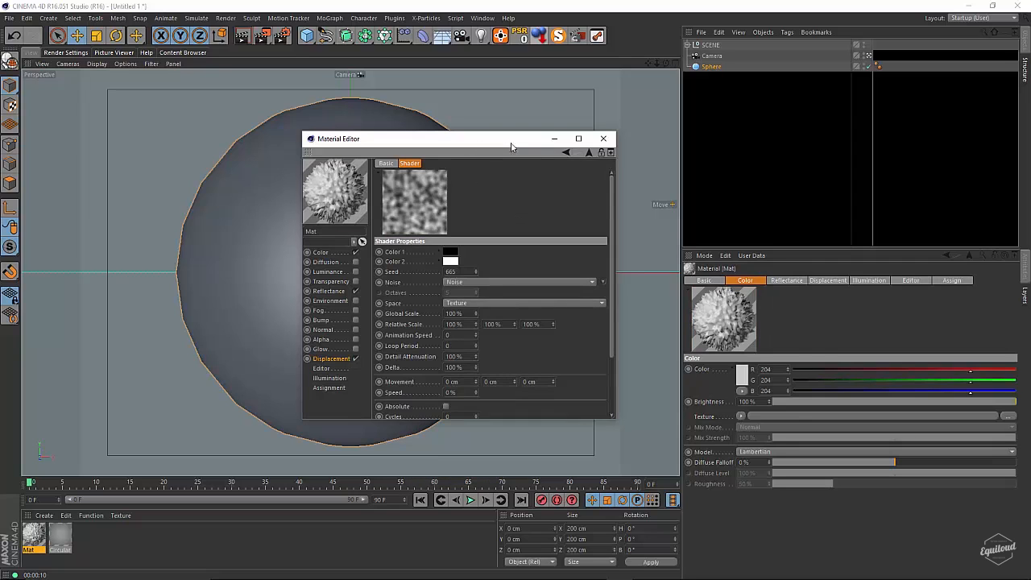
left_click_drag(470, 143, 663, 120)
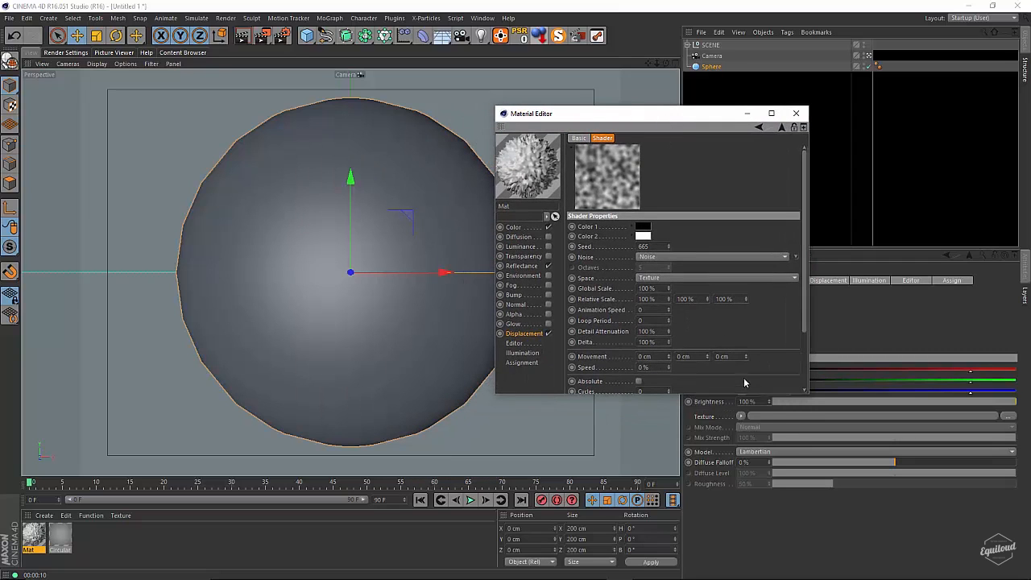
left_click_drag(807, 393, 886, 506)
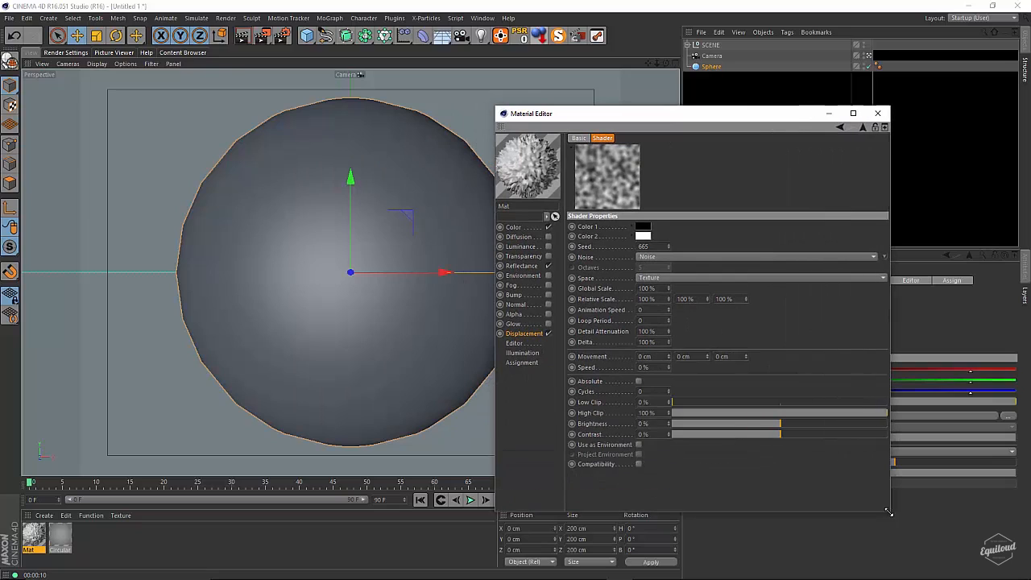
left_click(703, 257)
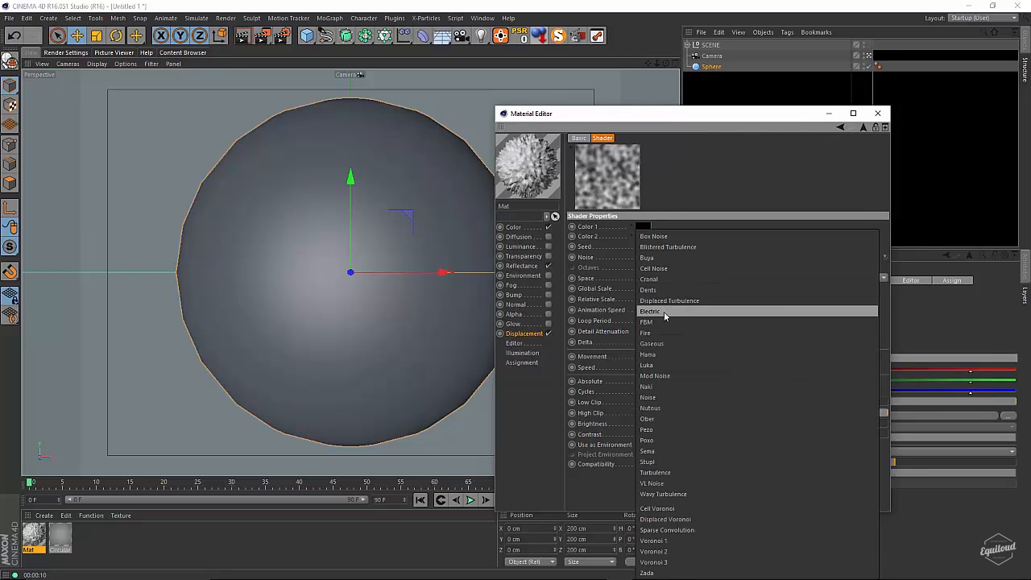
left_click(650, 312)
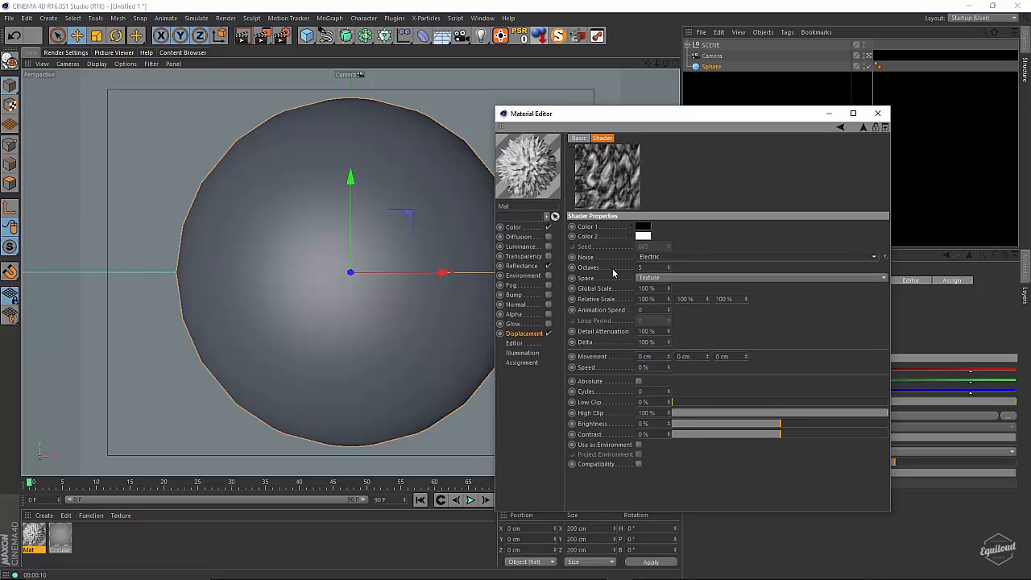
double_click(650, 266)
type("1")
key("Return")
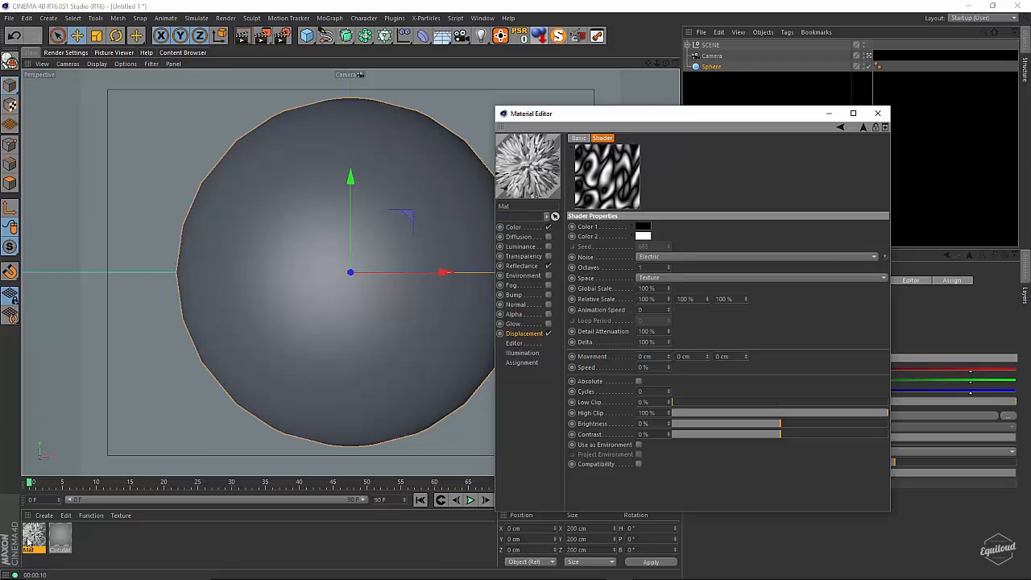
- Test-render the view with the displacement material applied to the sphere, and remove the material from the sphere again
left_click_drag(34, 535, 719, 67)
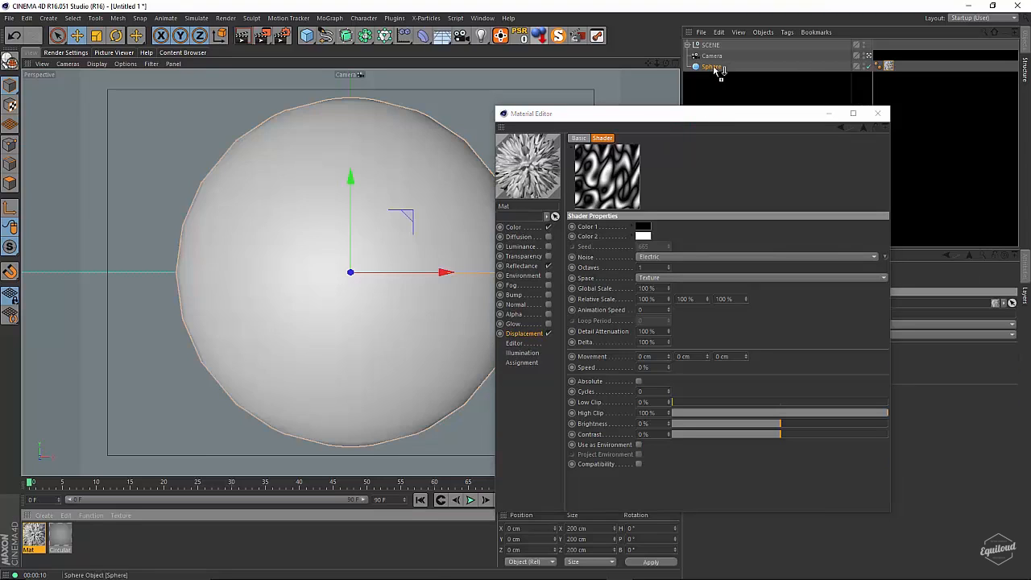
left_click_drag(672, 117, 711, 101)
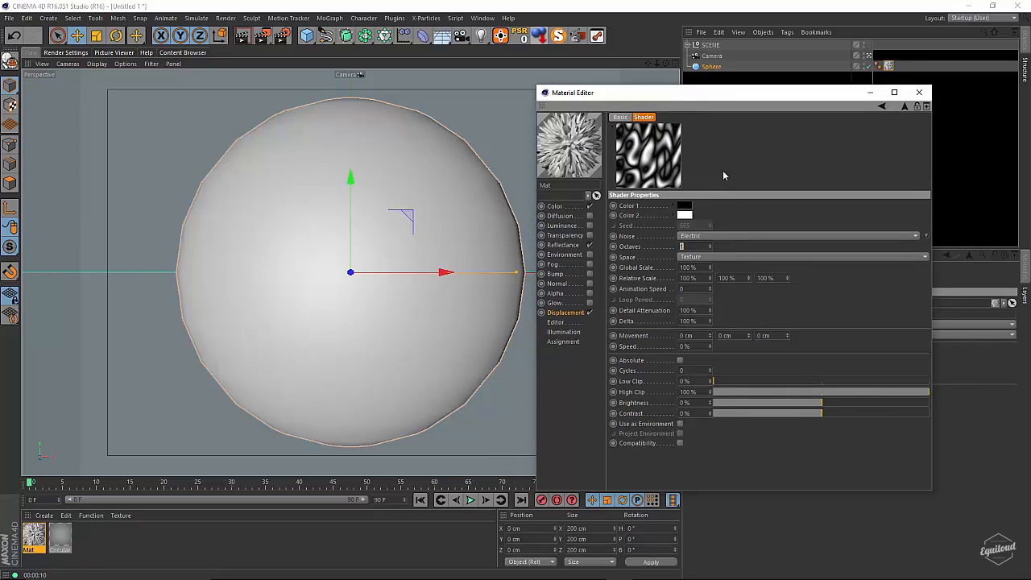
left_click(242, 38)
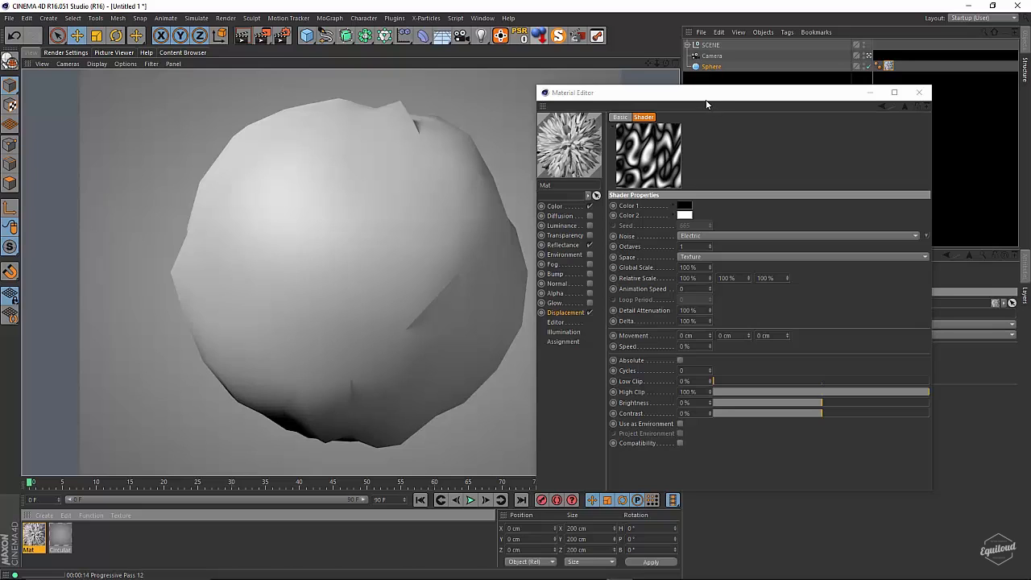
left_click(919, 92)
left_click(885, 67)
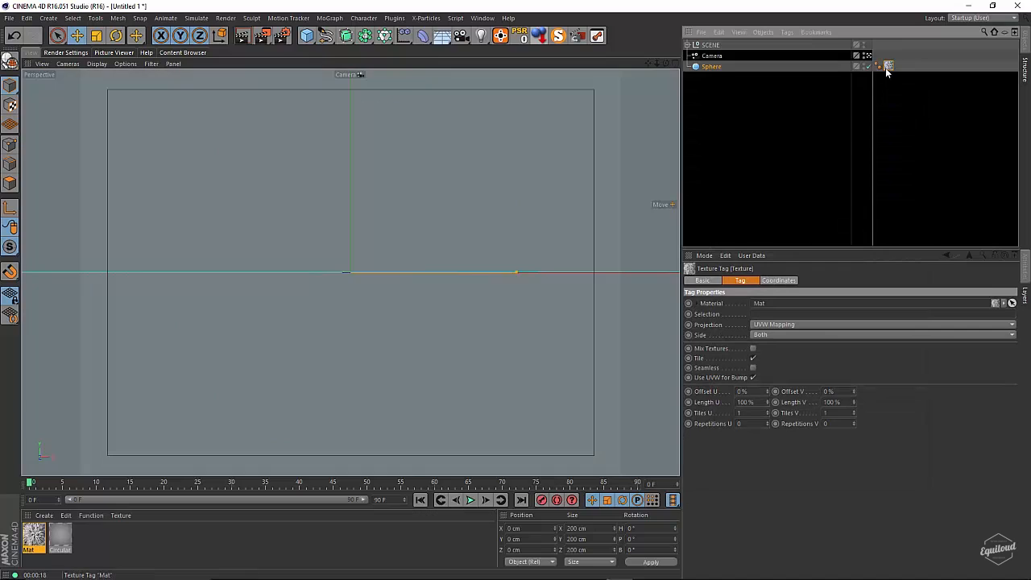
key("Delete")
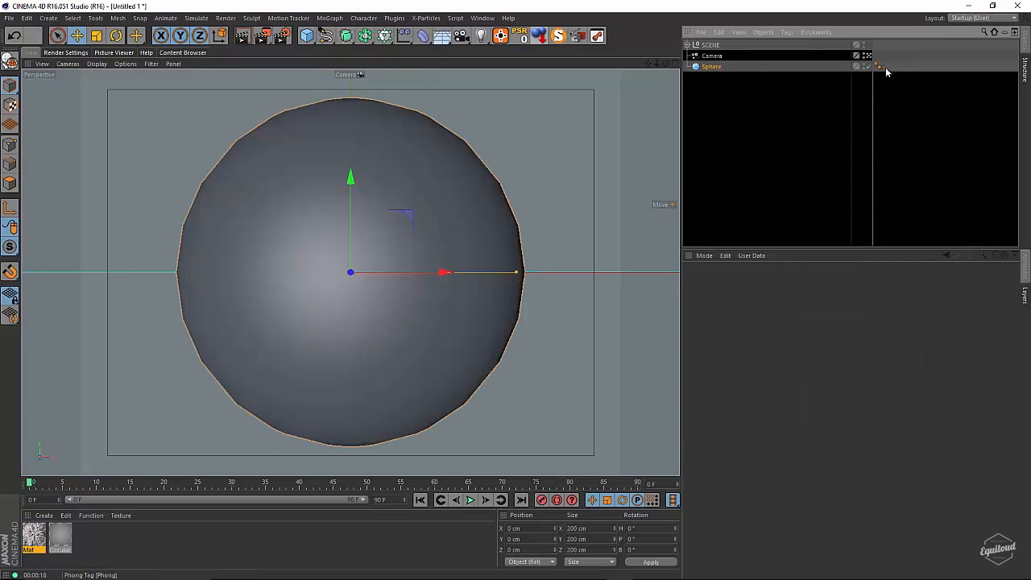
- Add a Subdivision Surface and make the sphere its child
left_click(709, 68)
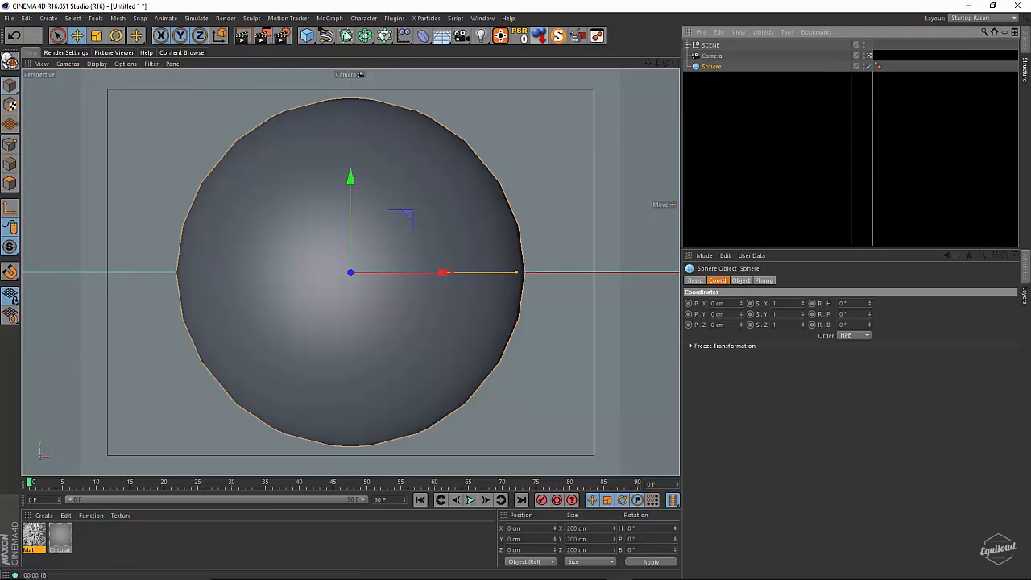
left_click(345, 35)
left_click(390, 55)
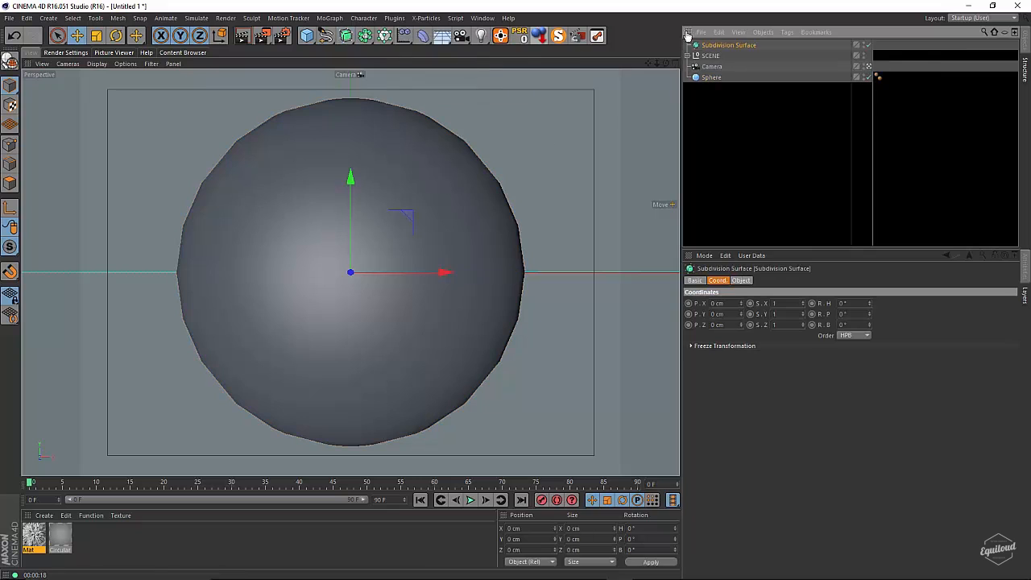
left_click_drag(709, 78, 717, 68)
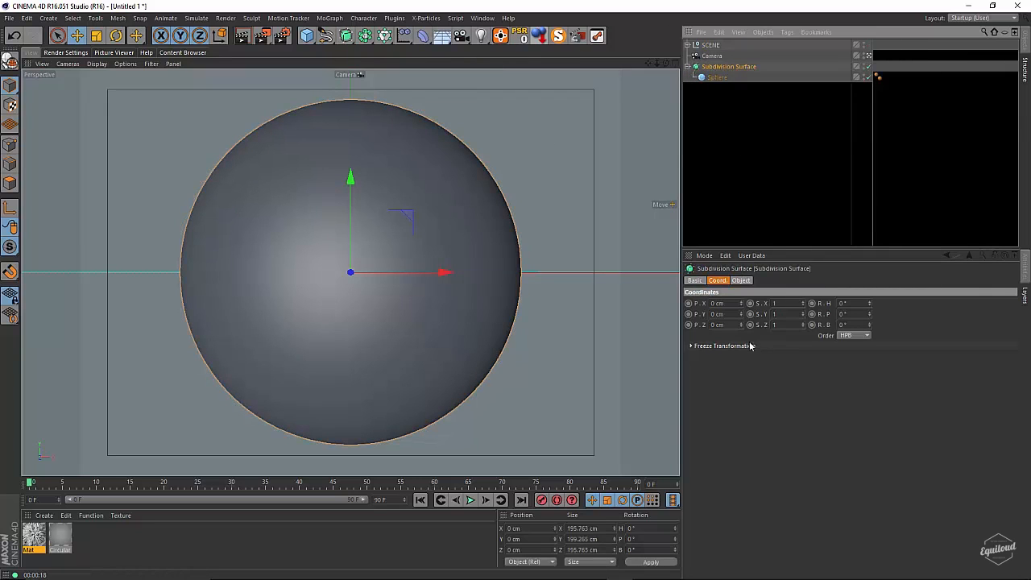
- Set the Subdivision Surface's editor subdivision level to 3
left_click(741, 280)
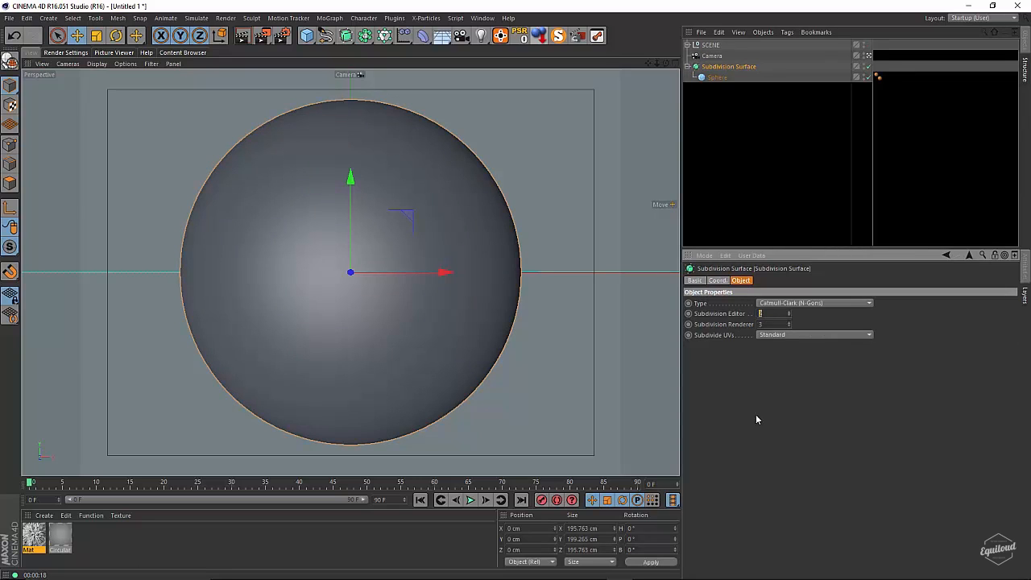
type("3")
key("Return")
left_click(717, 77)
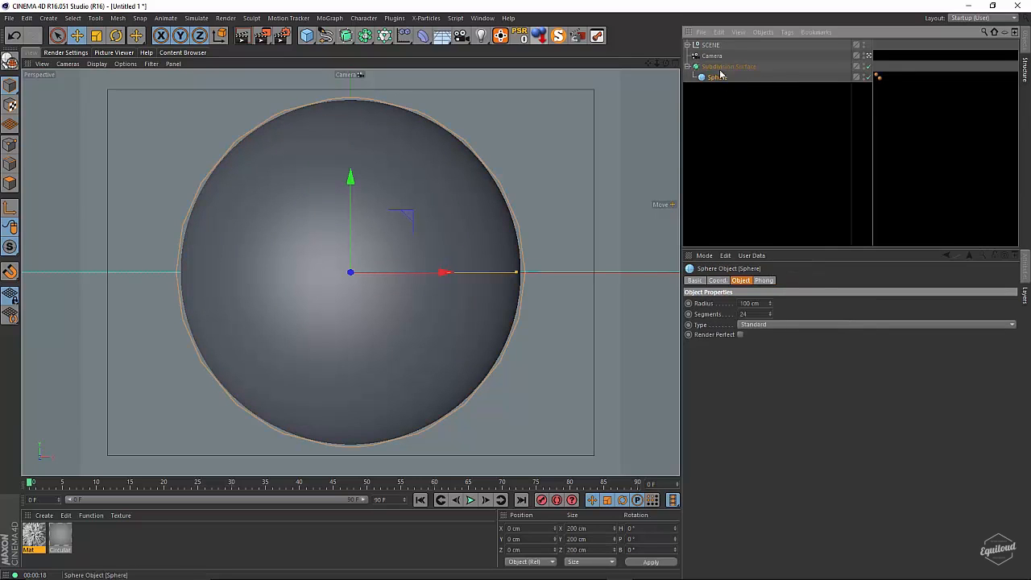
left_click(719, 67)
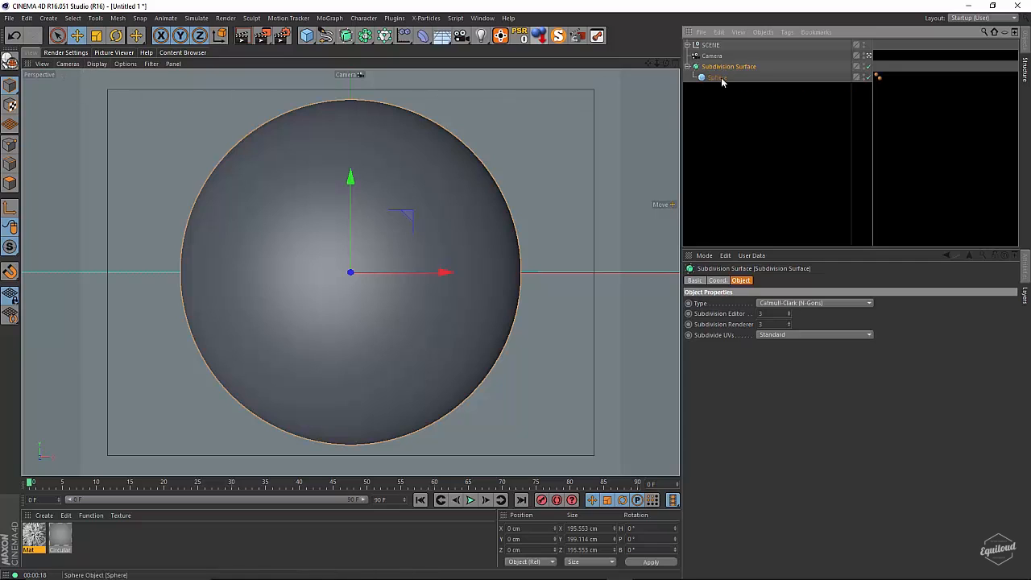
- Apply the displacement material to the Subdivision Surface and render the view to check the result
left_click_drag(34, 536, 732, 70)
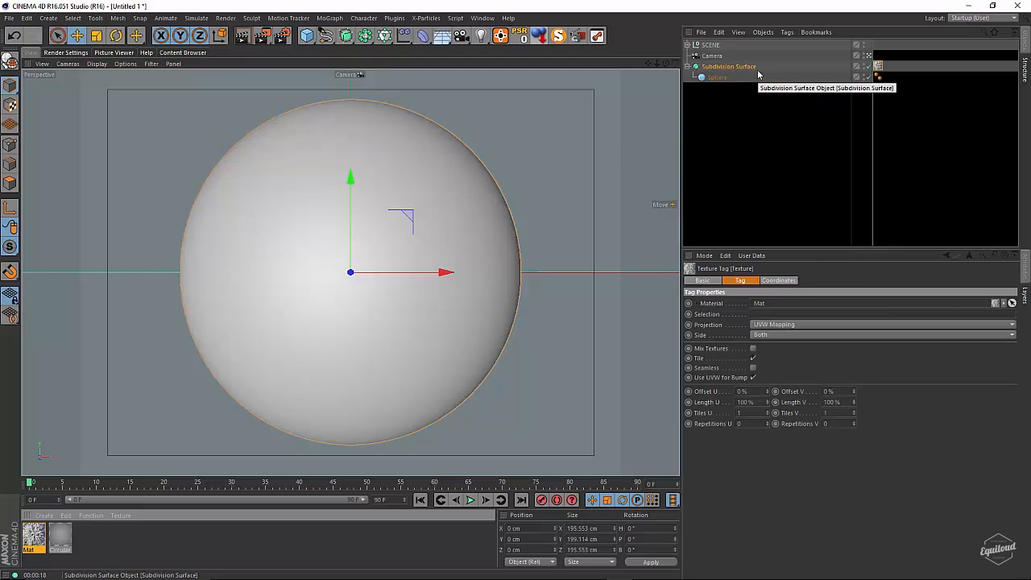
left_click(243, 37)
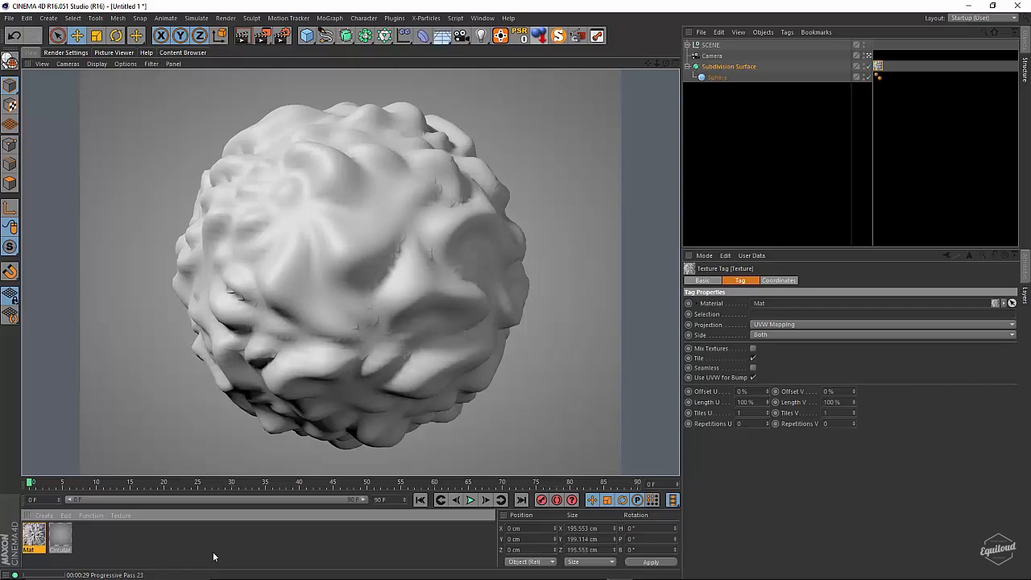
left_click(720, 87)
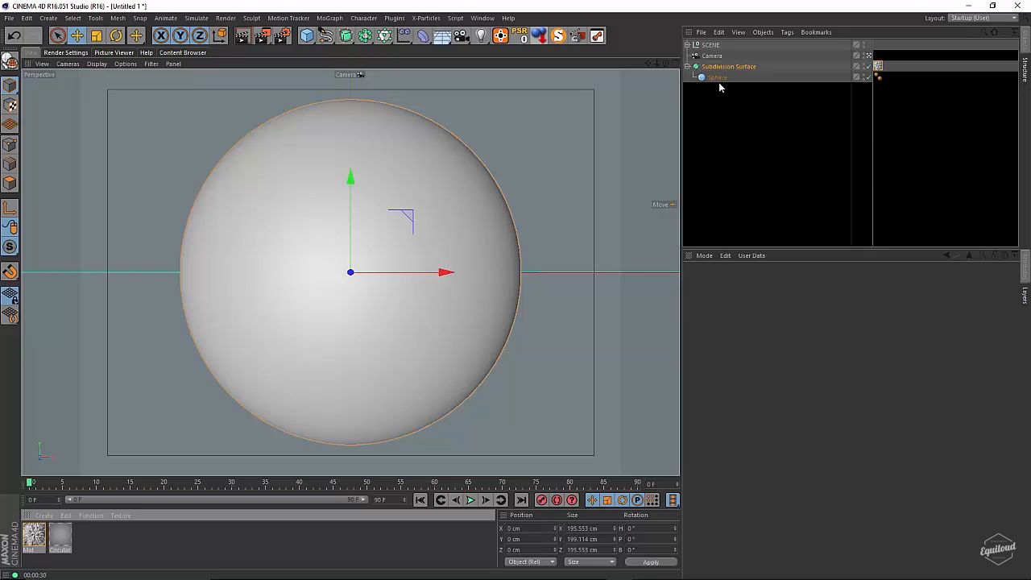
- Group the Subdivision Surface under a null object and expand the group
left_click(717, 67)
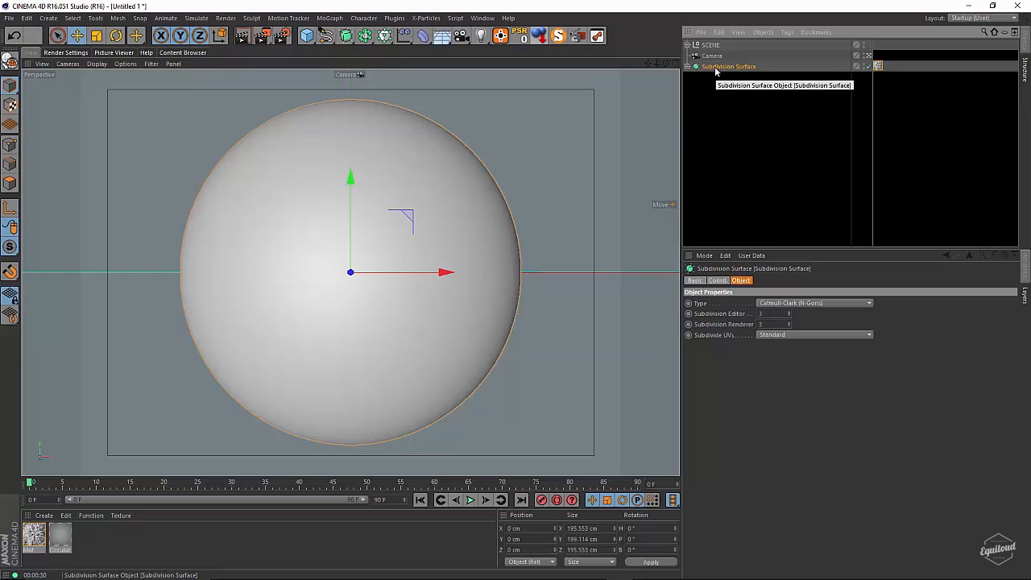
key("alt+g")
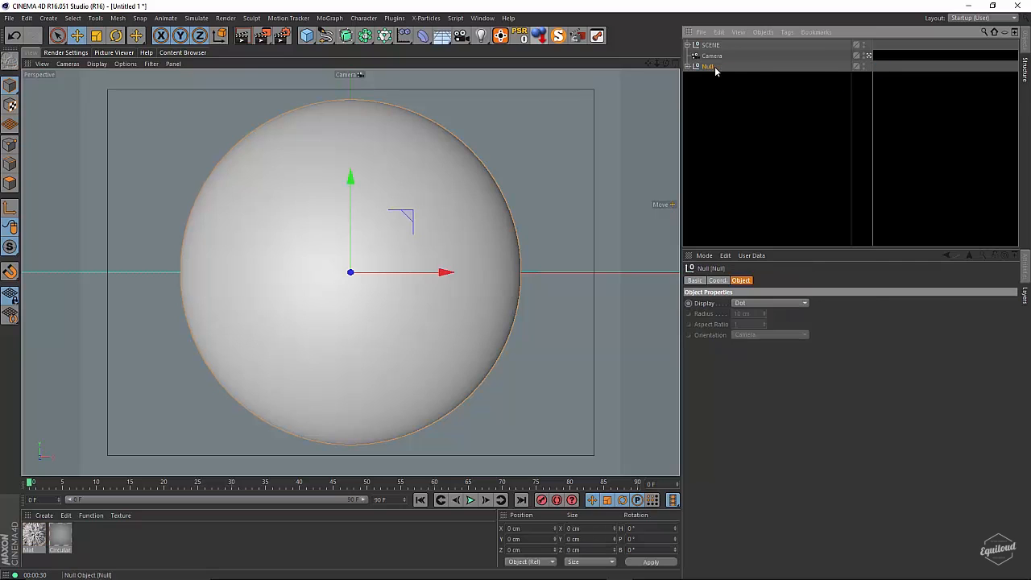
left_click(688, 66)
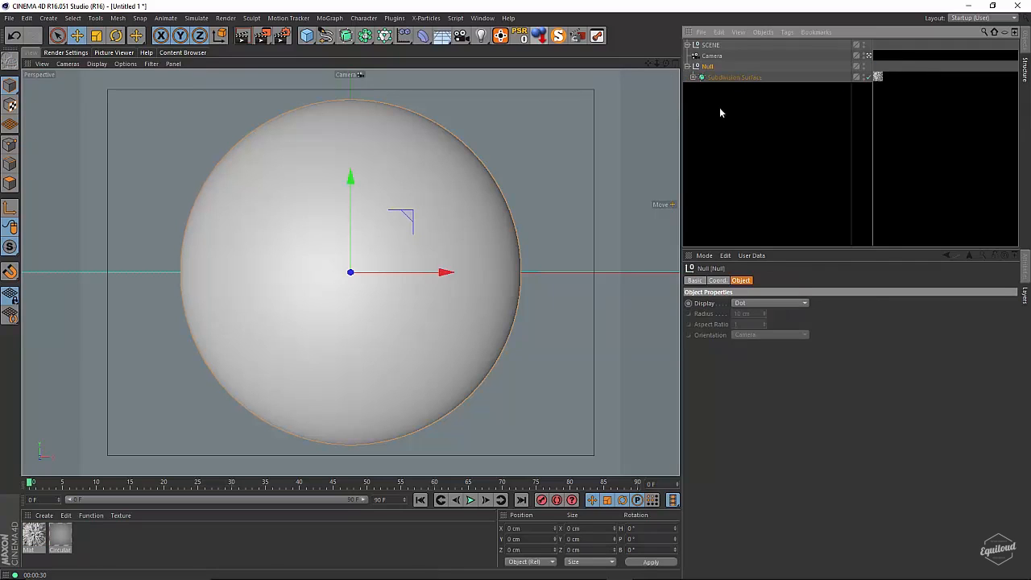
- Add a Displacer deformer inside the null alongside the Subdivision Surface and enable its Emulation option
left_click(423, 36)
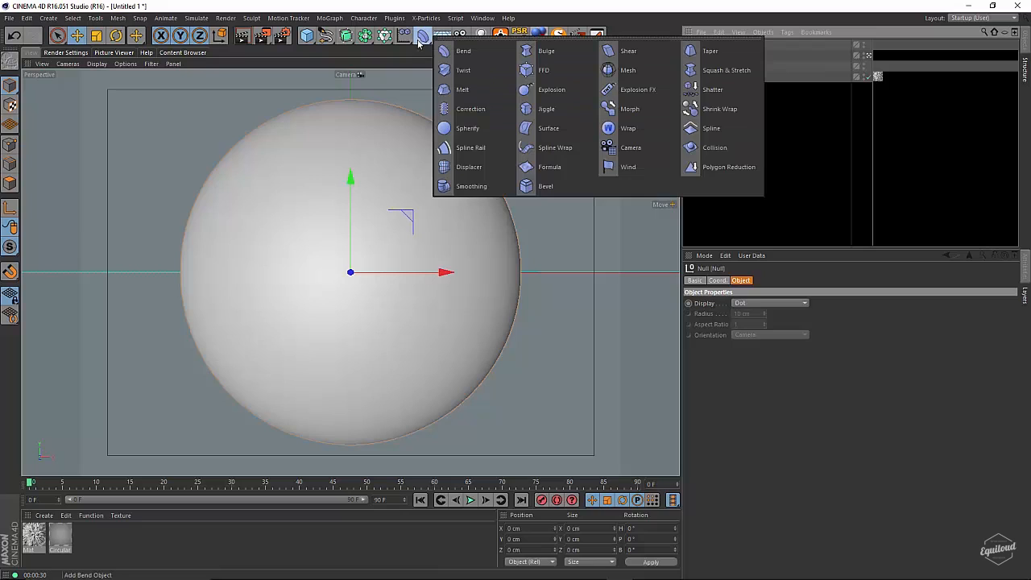
left_click(469, 168)
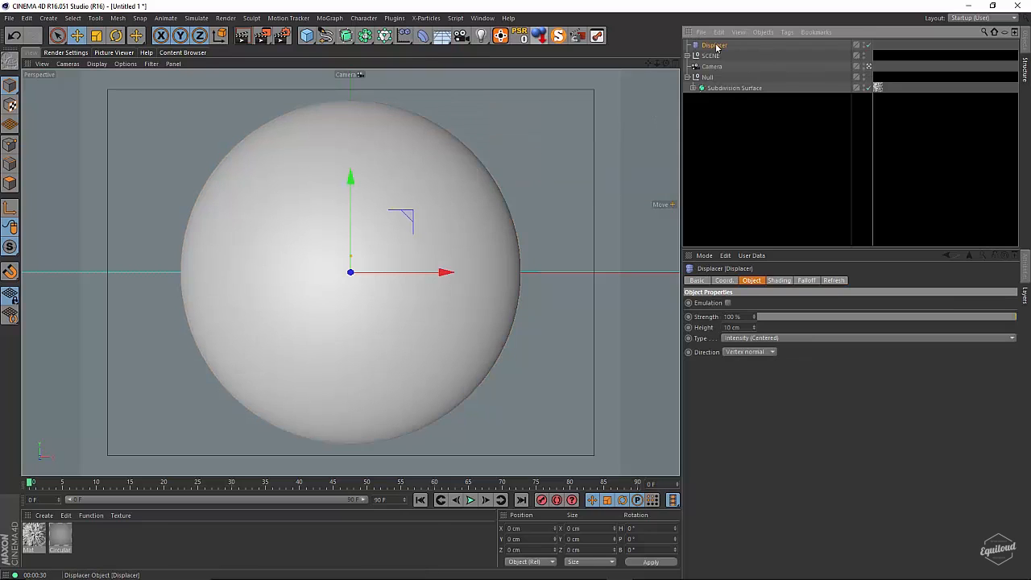
left_click_drag(713, 45, 713, 86)
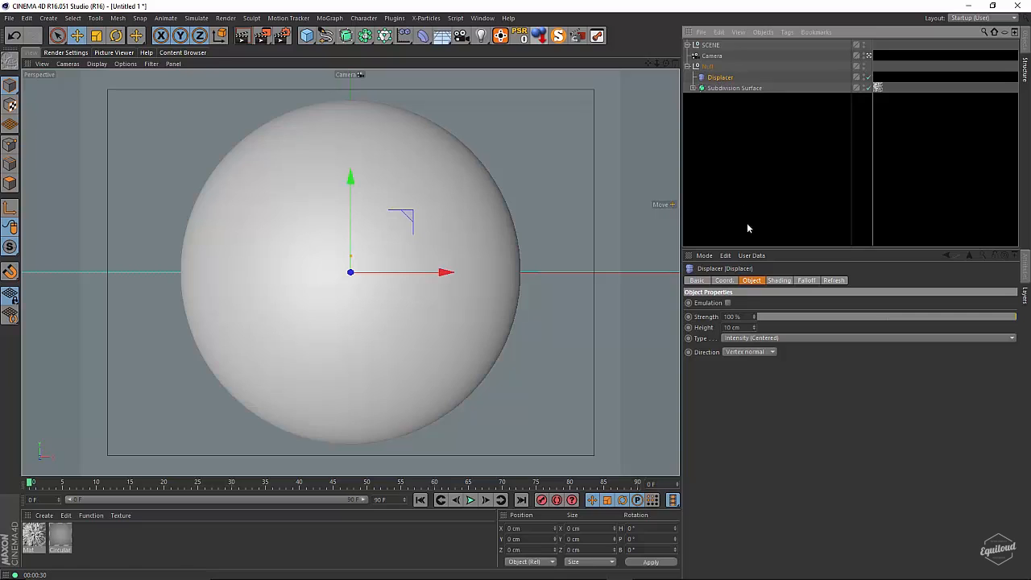
left_click(728, 303)
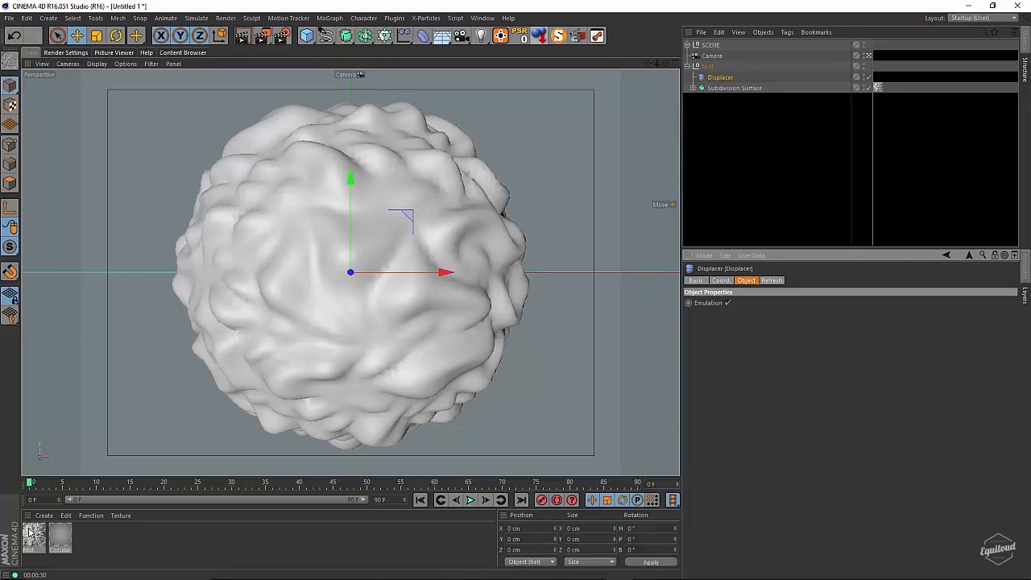
- Try a displacement height of 10 cm in the Mat material and undo the change
double_click(33, 535)
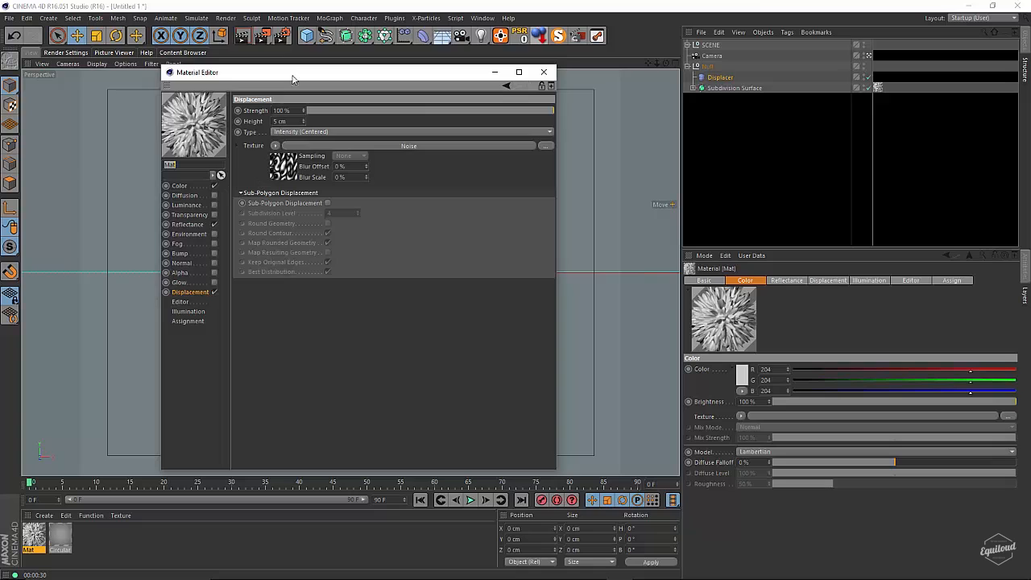
left_click_drag(293, 79, 743, 143)
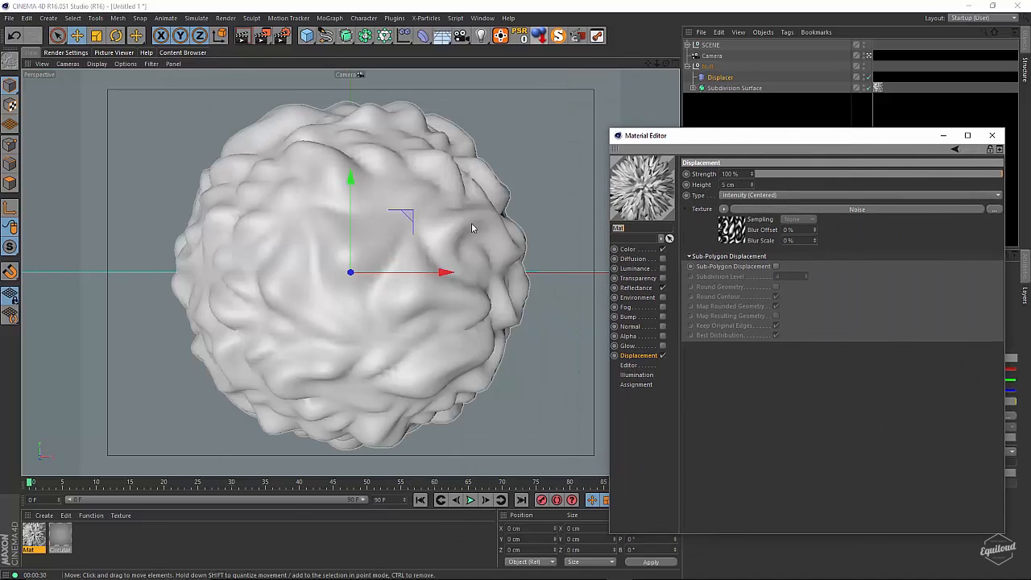
left_click_drag(738, 184, 717, 186)
type("10")
key("Return")
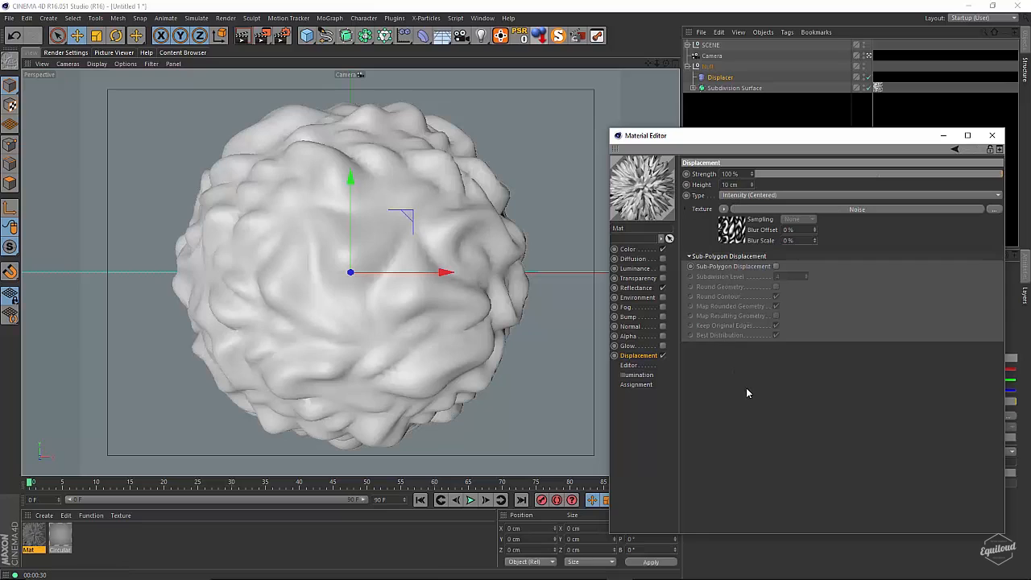
key("ctrl+z")
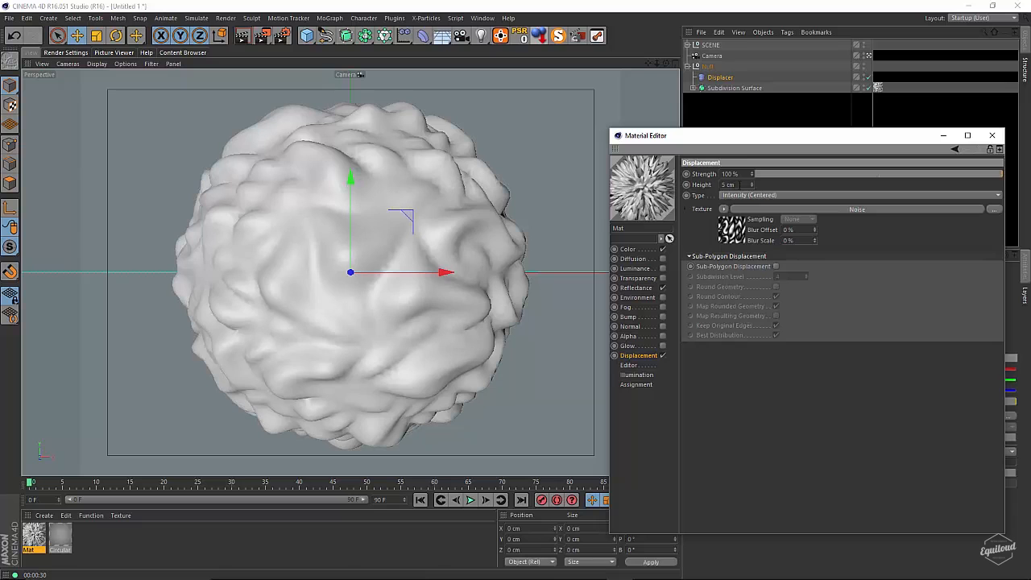
- Set the Mat material's displacement height to 0 cm and close the material's settings
left_click_drag(736, 138, 250, 90)
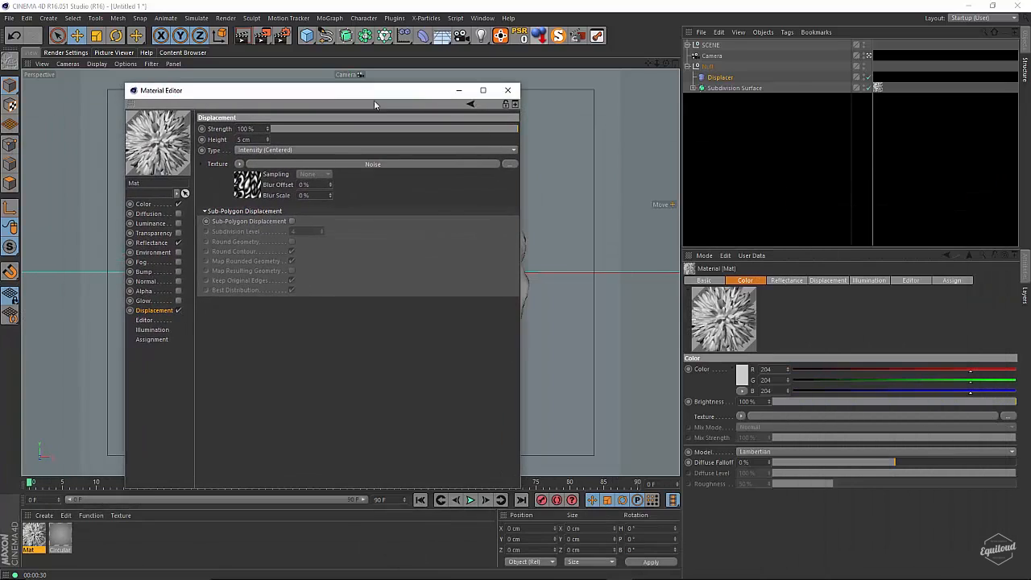
left_click(719, 77)
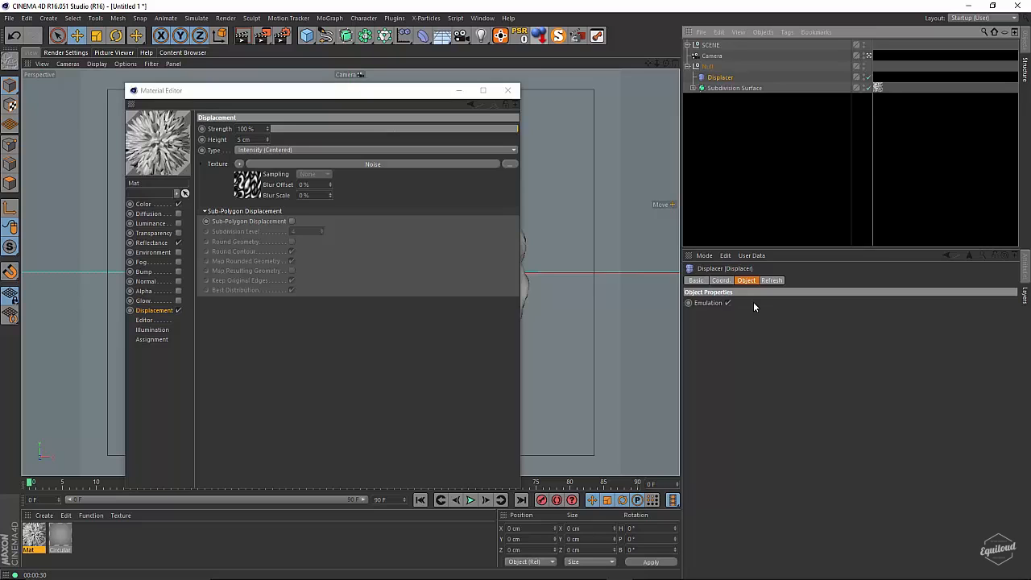
left_click_drag(365, 92, 508, 83)
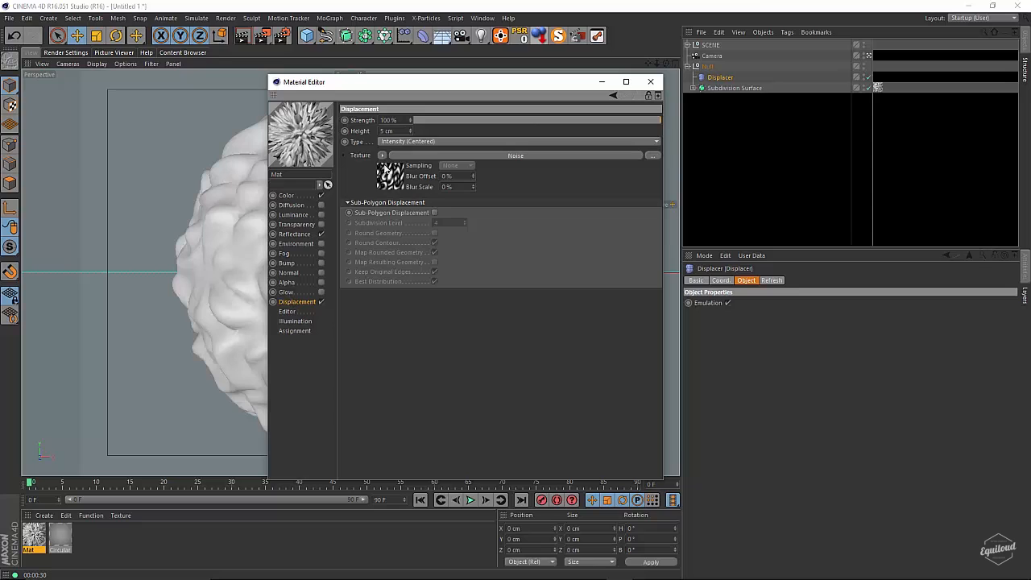
left_click_drag(392, 131, 355, 213)
type("0")
key("Return")
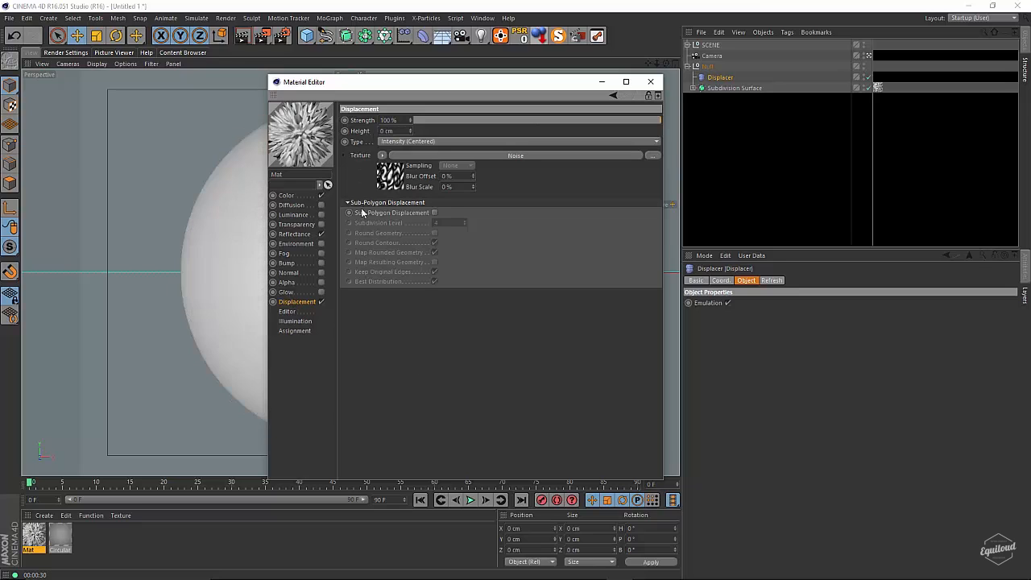
left_click(651, 81)
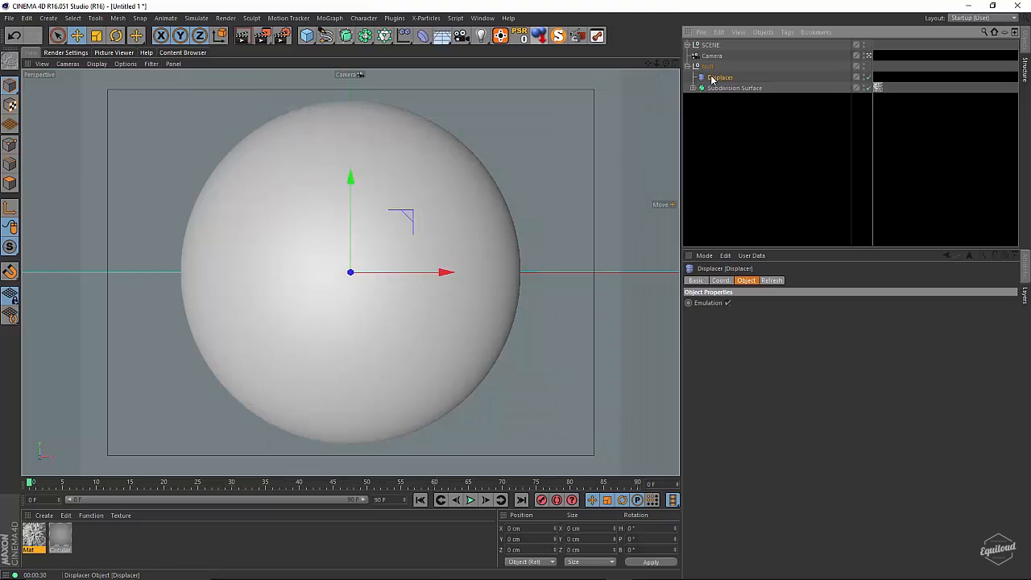
- Disable Emulation on the Displacer and set its shading channel to Displacement, linked to the Subdivision Surface's texture tag
left_click(727, 303)
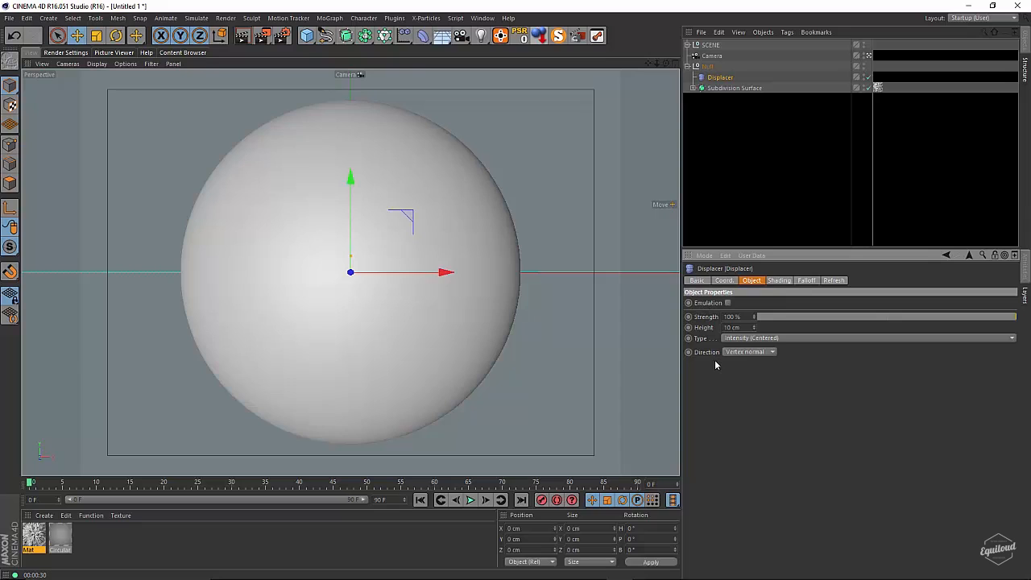
left_click(780, 280)
left_click(757, 306)
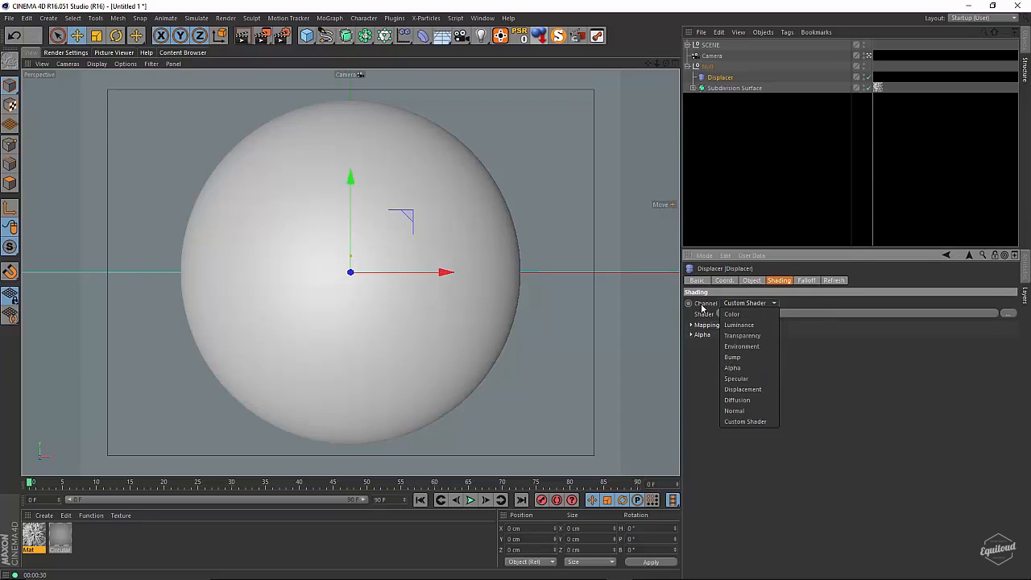
left_click(731, 393)
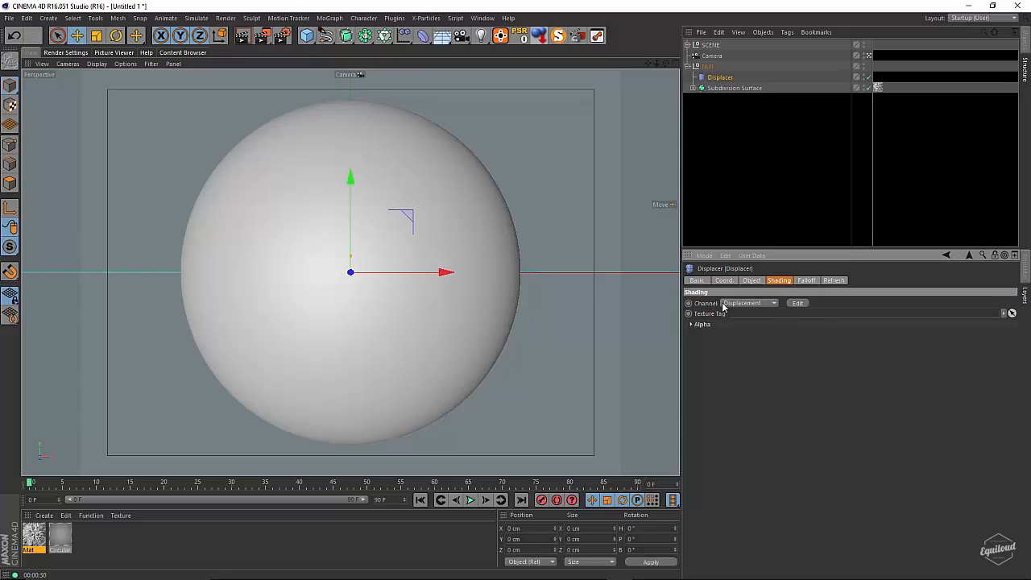
left_click_drag(878, 87, 741, 318)
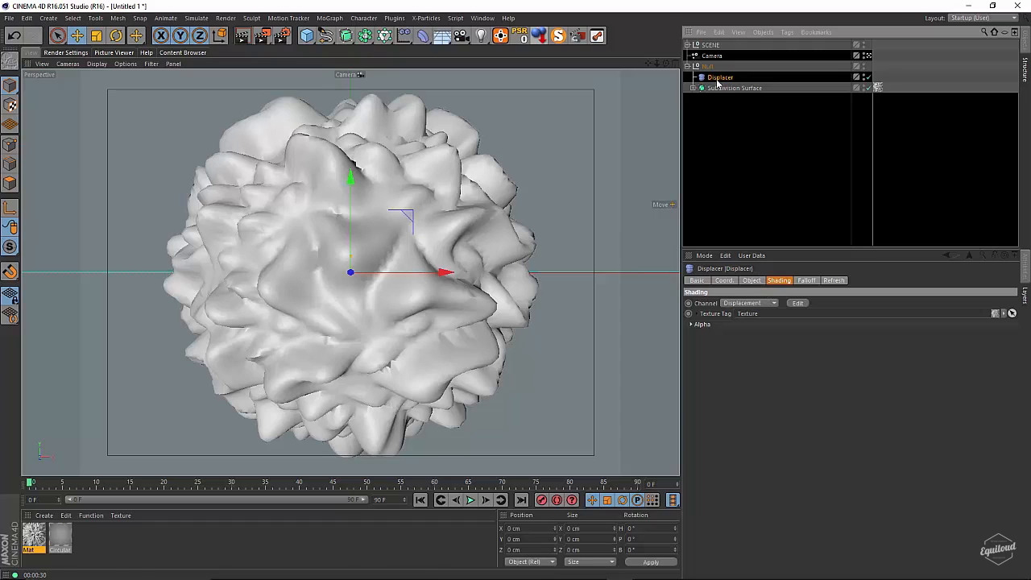
- Try a Linear falloff oriented +X on the Displacer, moved about 2.9 cm along X, and restore the Infinite shape
left_click(805, 281)
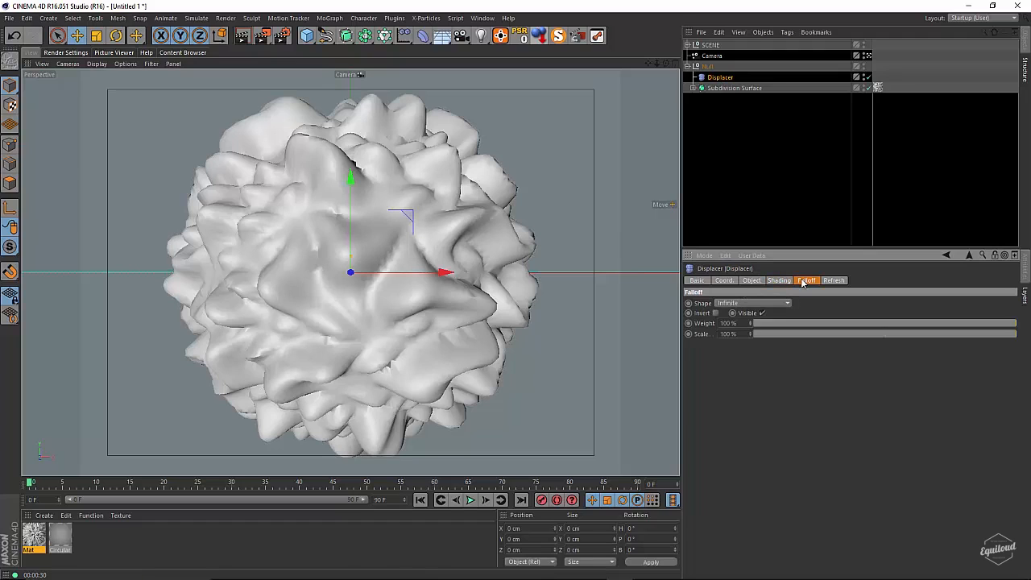
left_click(744, 307)
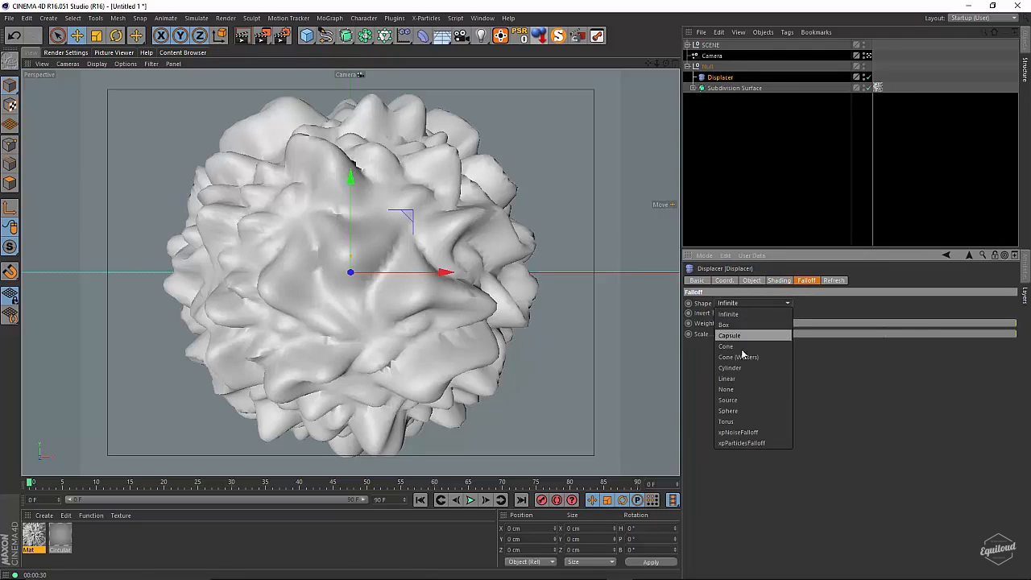
left_click(738, 378)
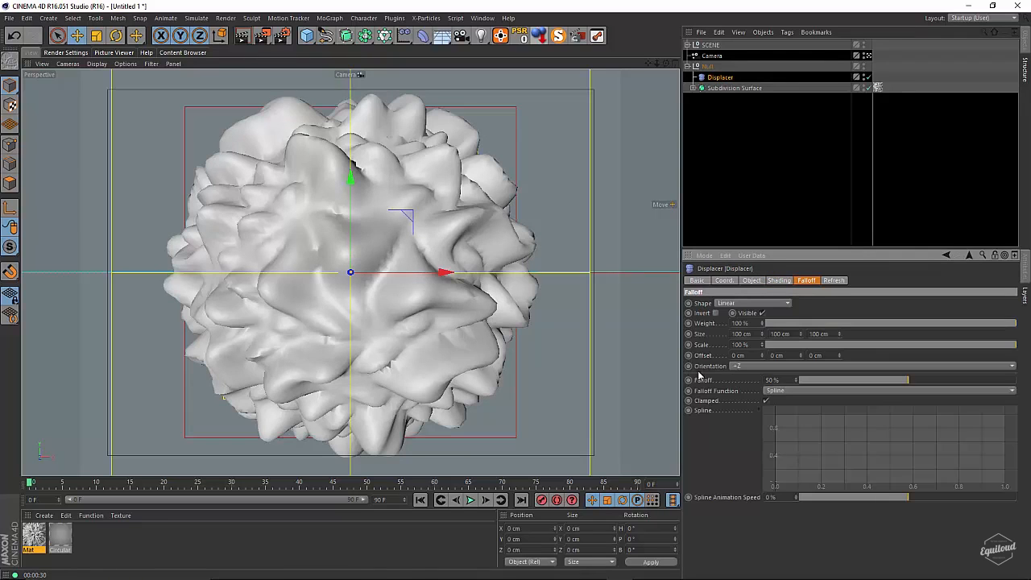
left_click(749, 366)
left_click(744, 384)
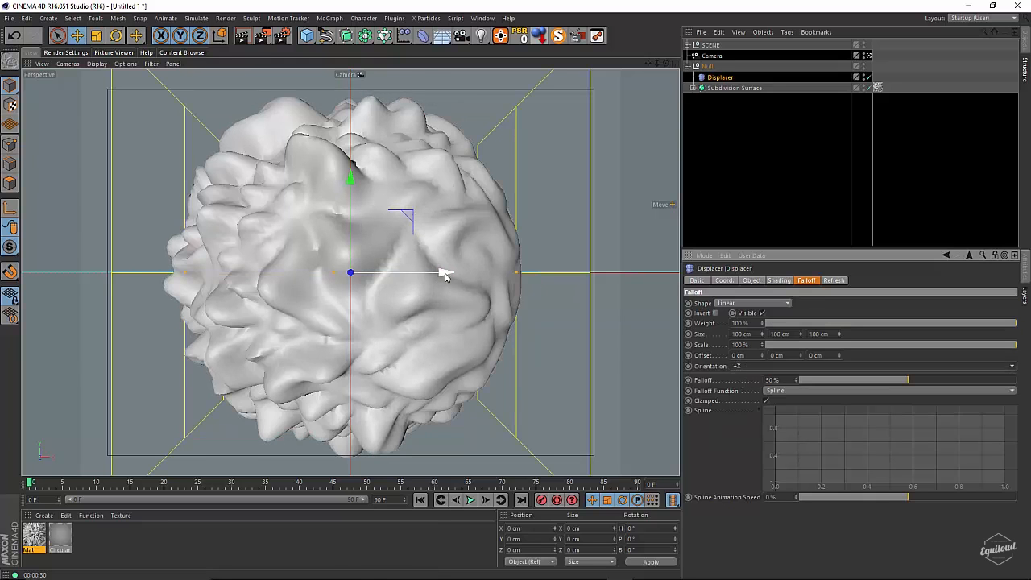
left_click_drag(446, 274, 463, 335)
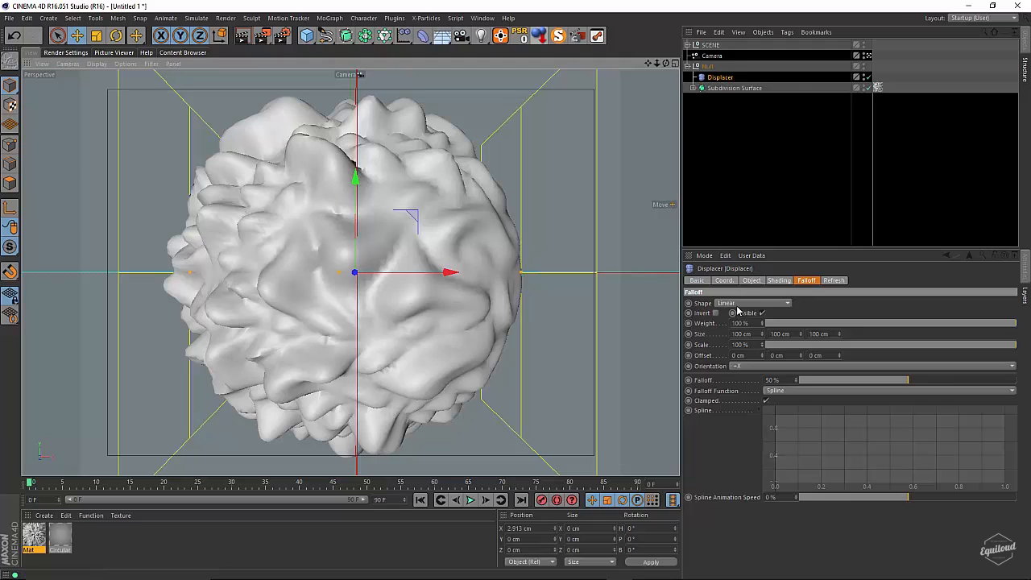
left_click(738, 304)
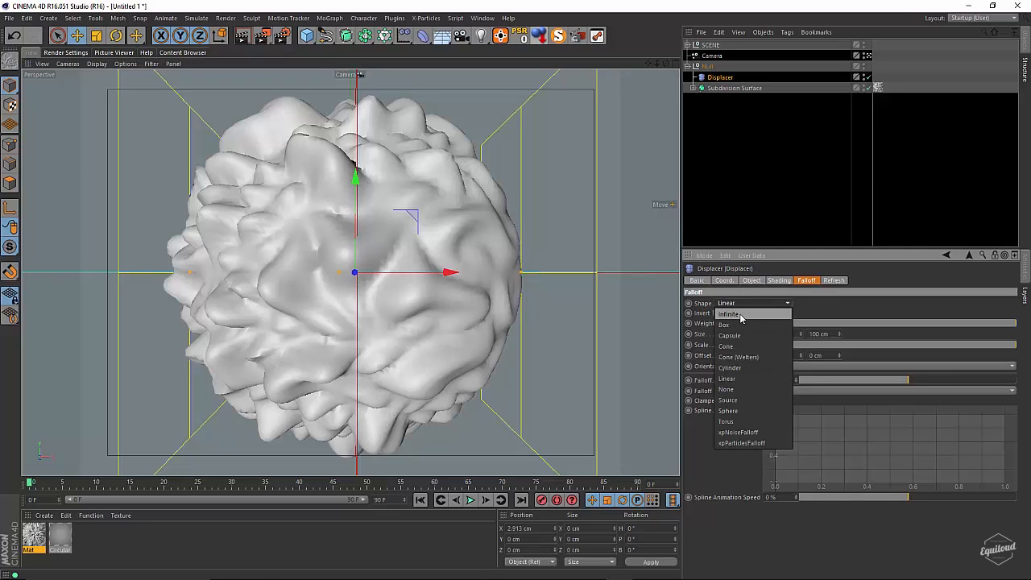
left_click(743, 315)
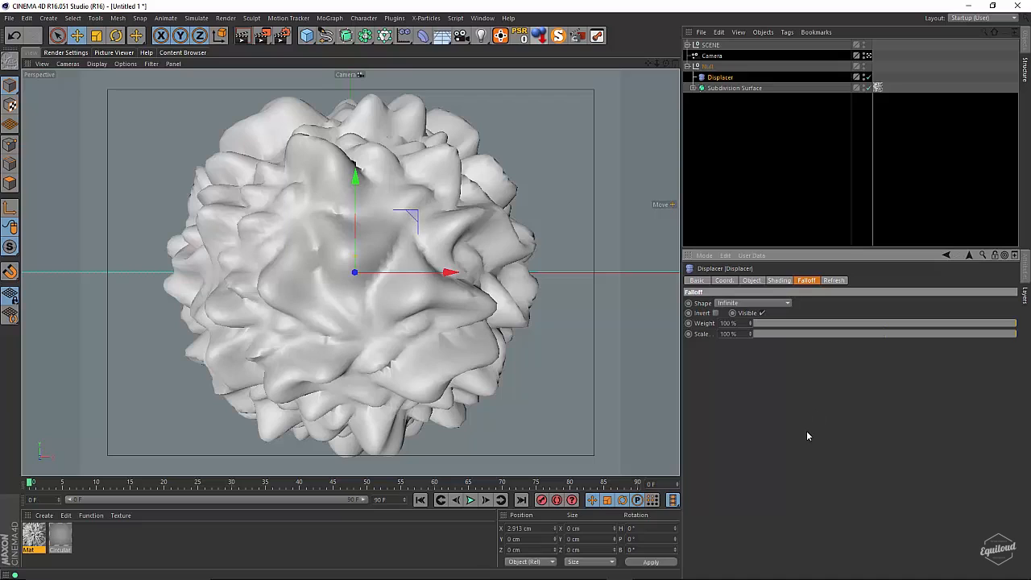
- Open the noise shader in the Mat material's displacement channel and set its Cycles to 8
double_click(35, 538)
left_click_drag(327, 79, 645, 101)
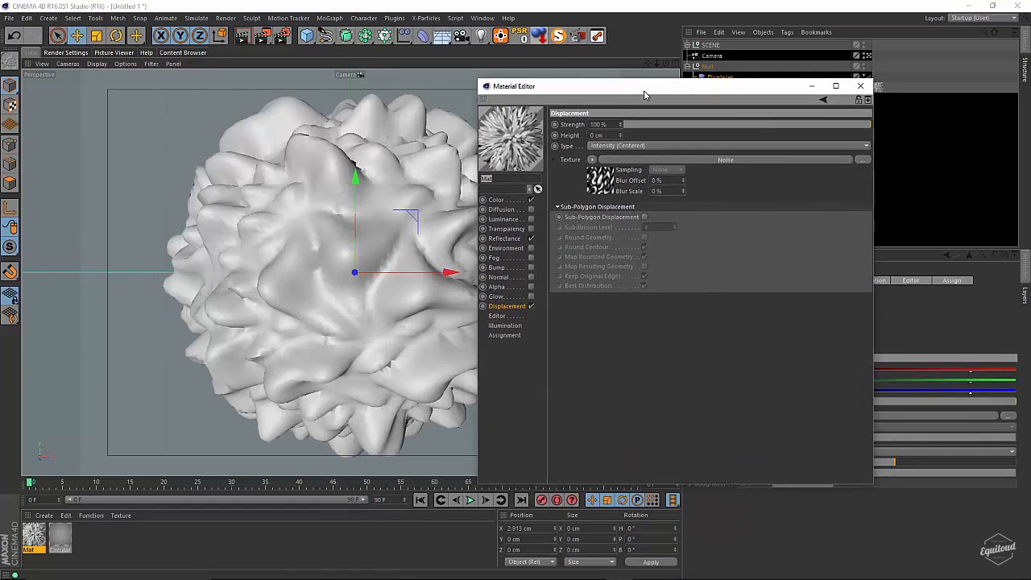
left_click(651, 169)
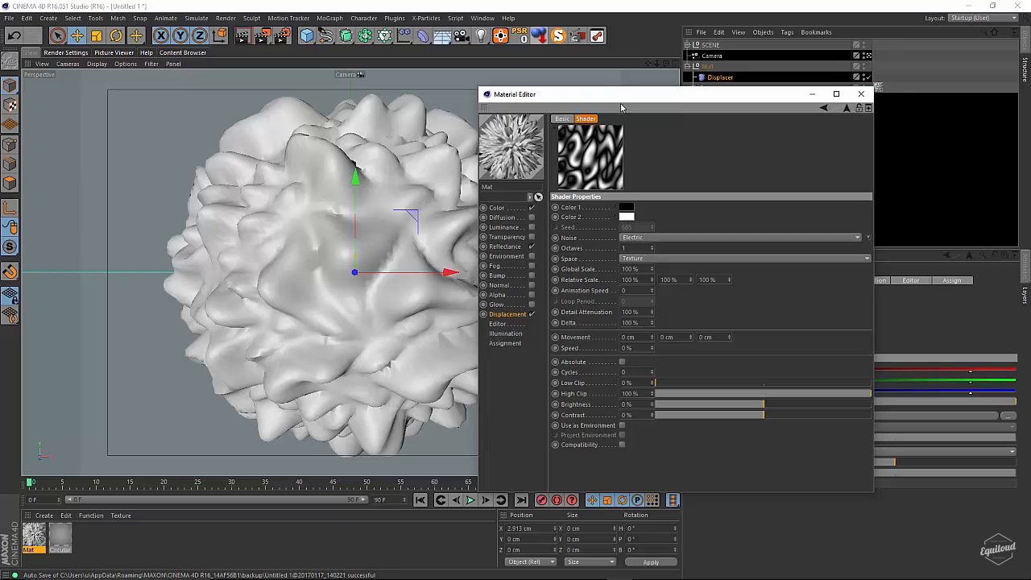
left_click_drag(624, 96, 672, 89)
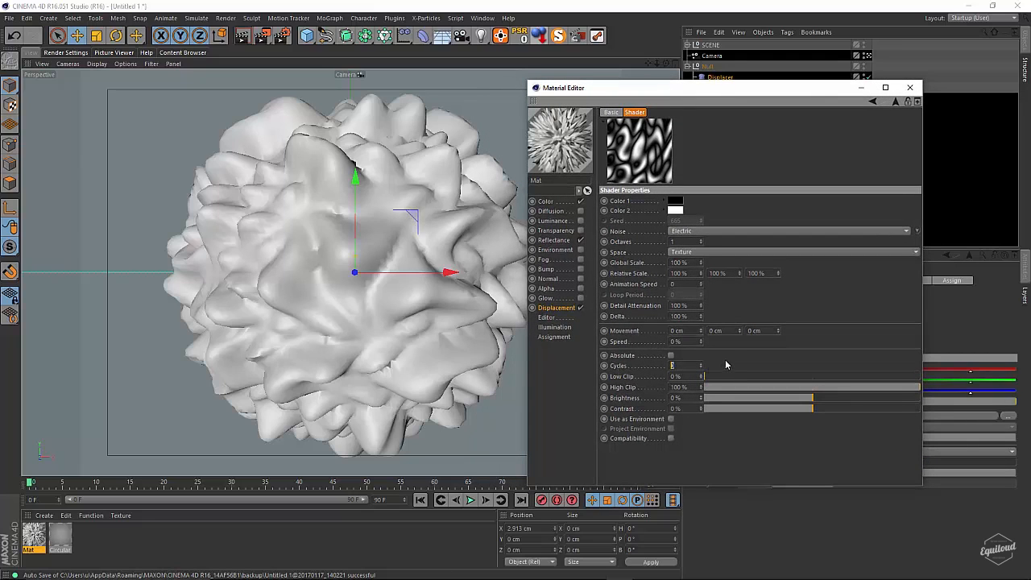
key("Return")
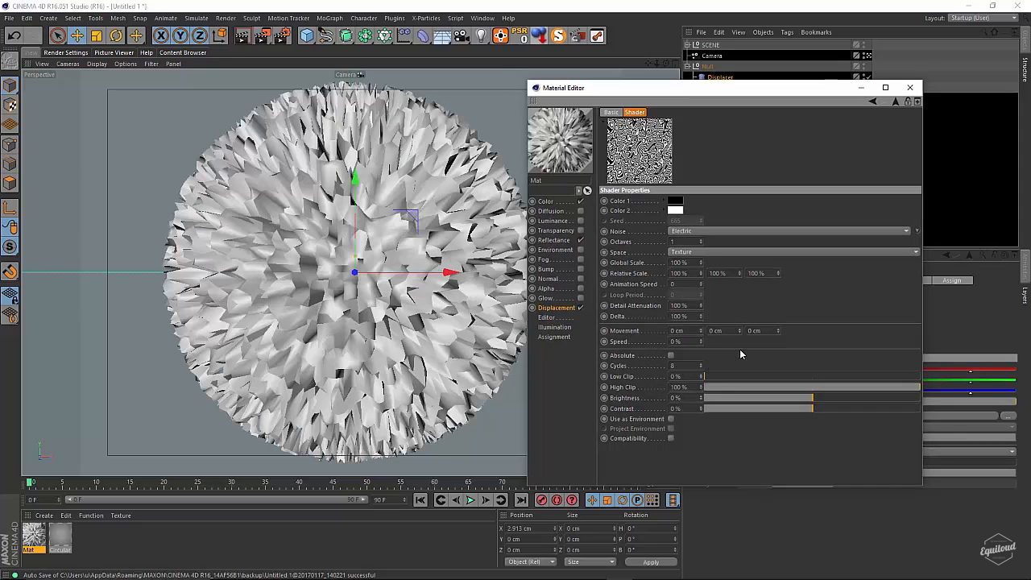
- Select the Sphere inside the Subdivision Surface and set its segments to 200
left_click_drag(725, 90, 467, 97)
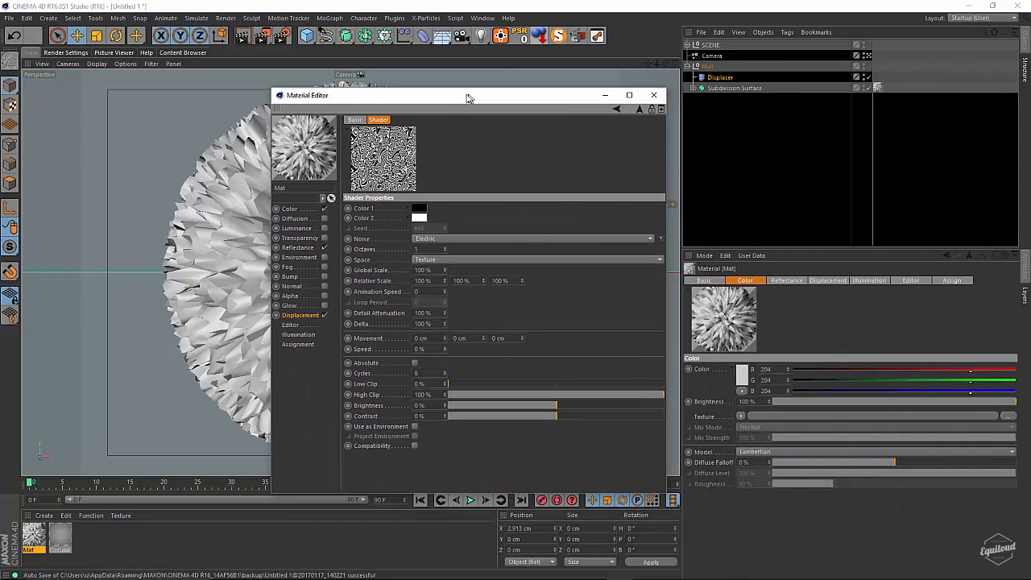
left_click(737, 89)
left_click(693, 88)
left_click(721, 99)
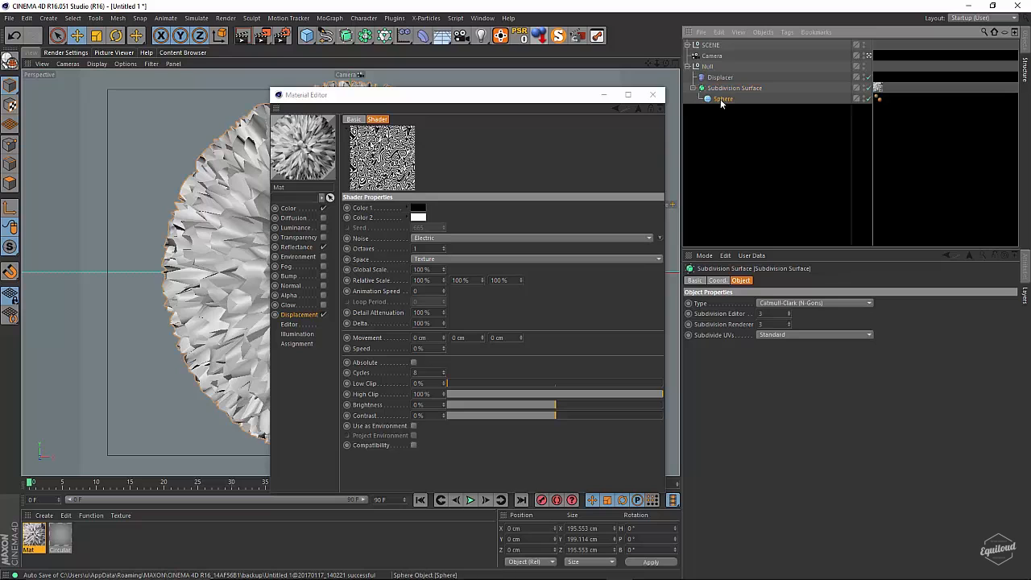
left_click_drag(551, 94, 609, 135)
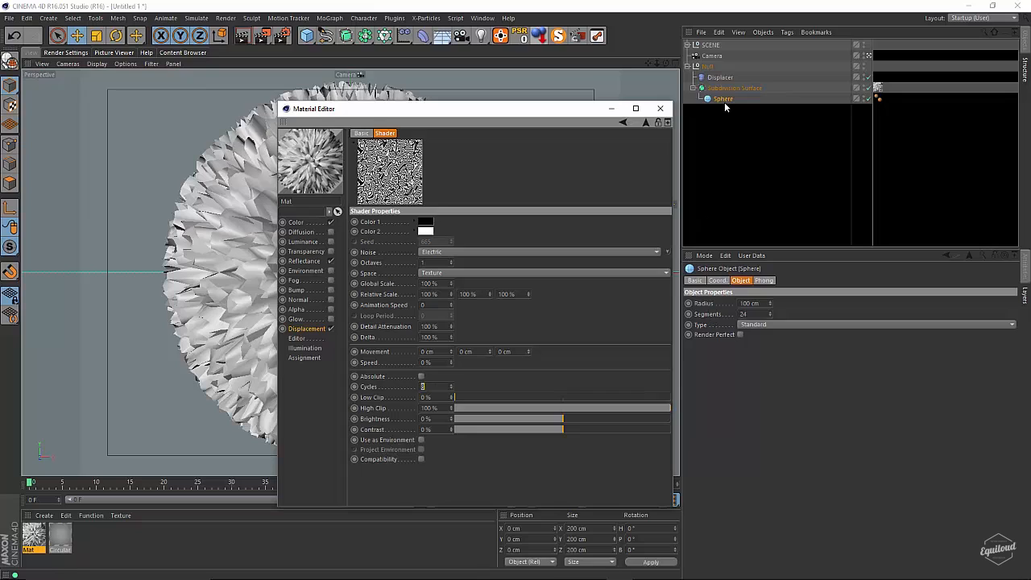
left_click(747, 314)
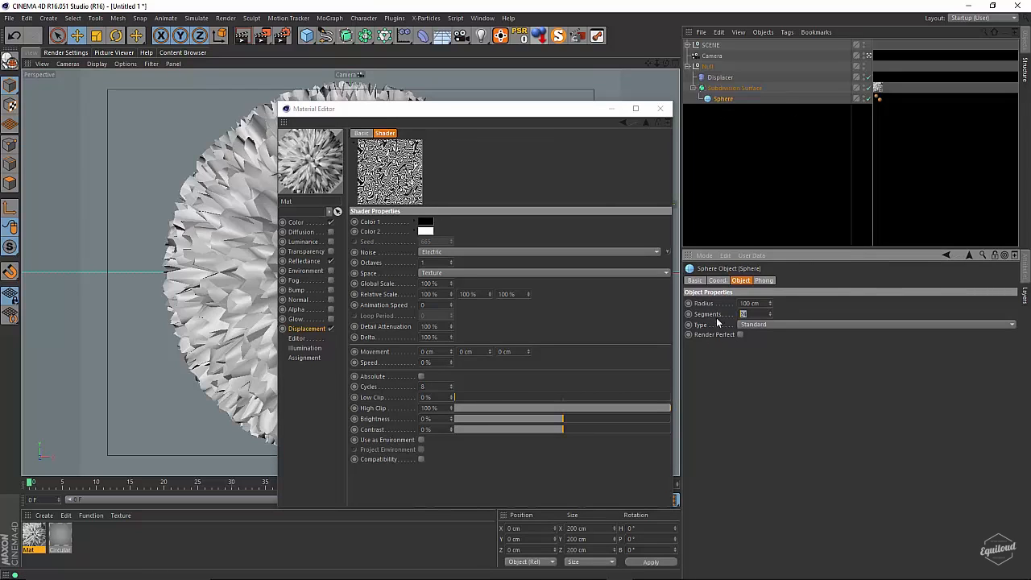
type("200")
key("Return")
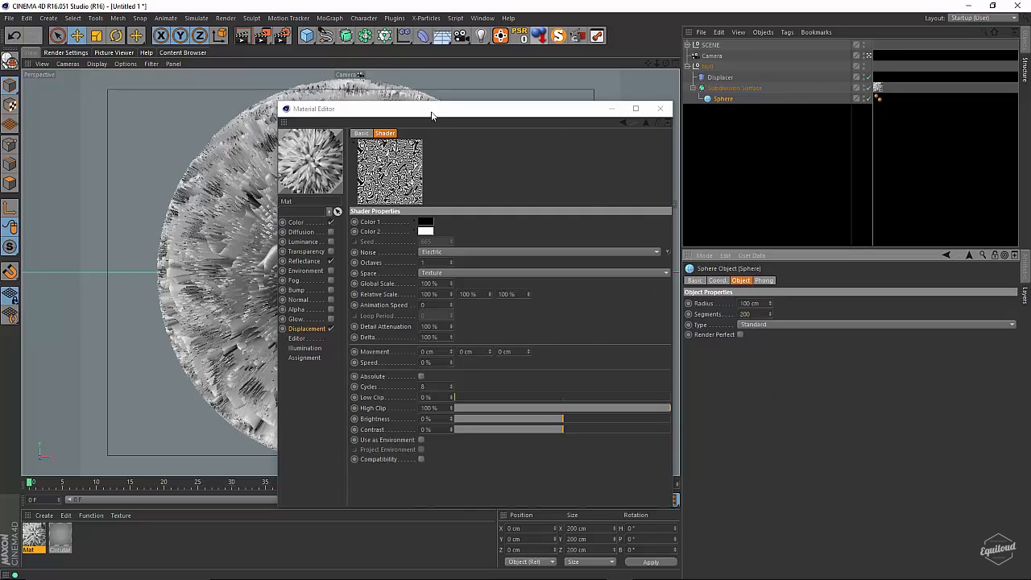
- Try Global Scale values of 200% and 300% on the displacement noise and settle on 250%
left_click_drag(431, 115, 663, 123)
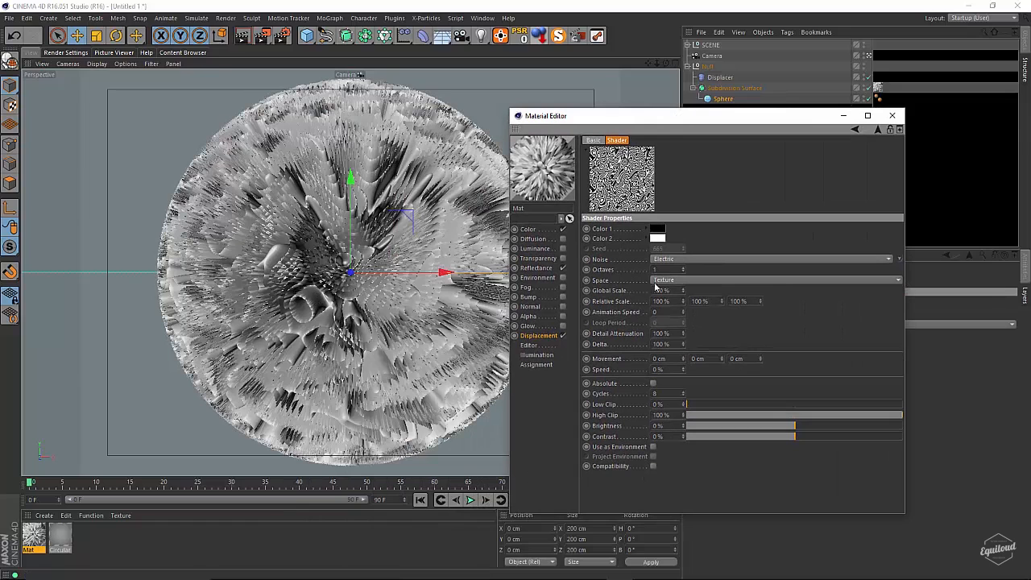
type("200")
key("Return")
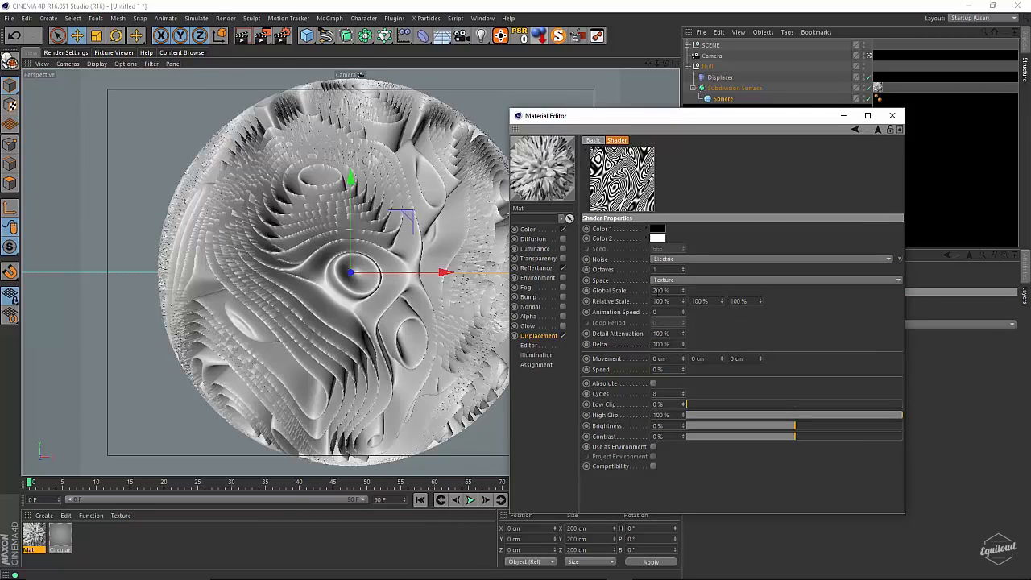
type("3")
key("Return")
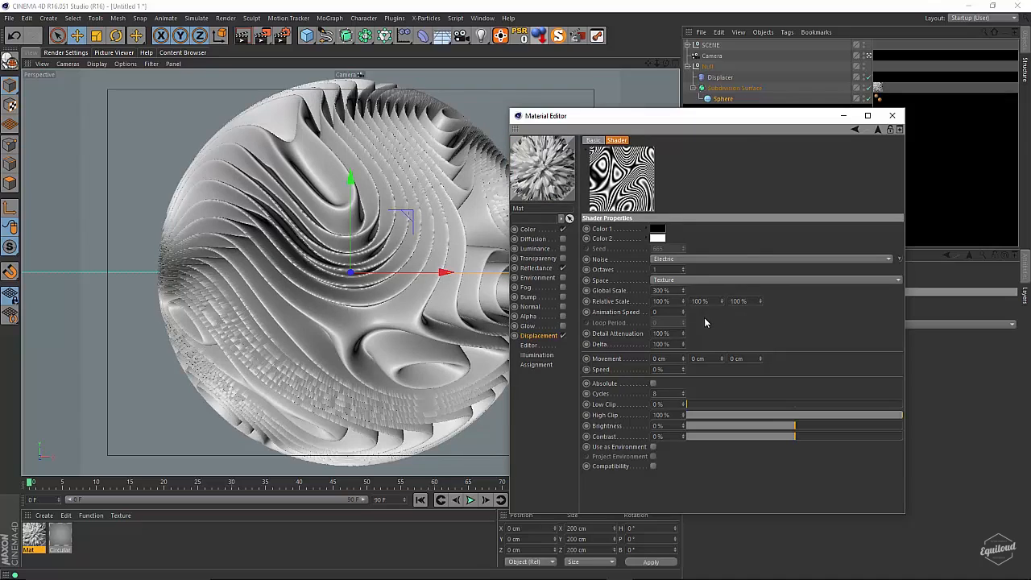
type("250")
key("Return")
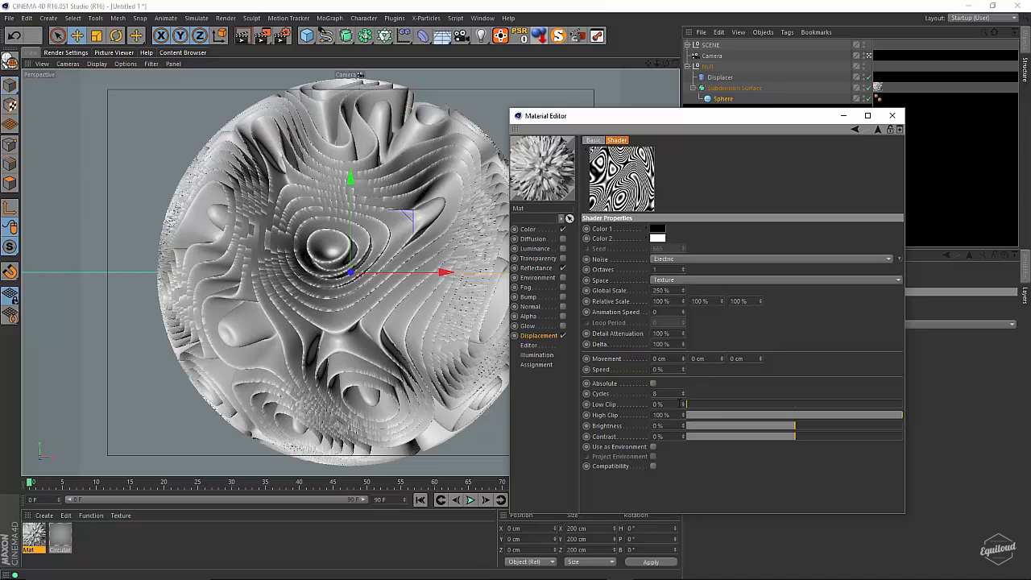
- Set the displacement noise's Low Clip to 15% and High Clip to 85%
left_click_drag(688, 405, 712, 407)
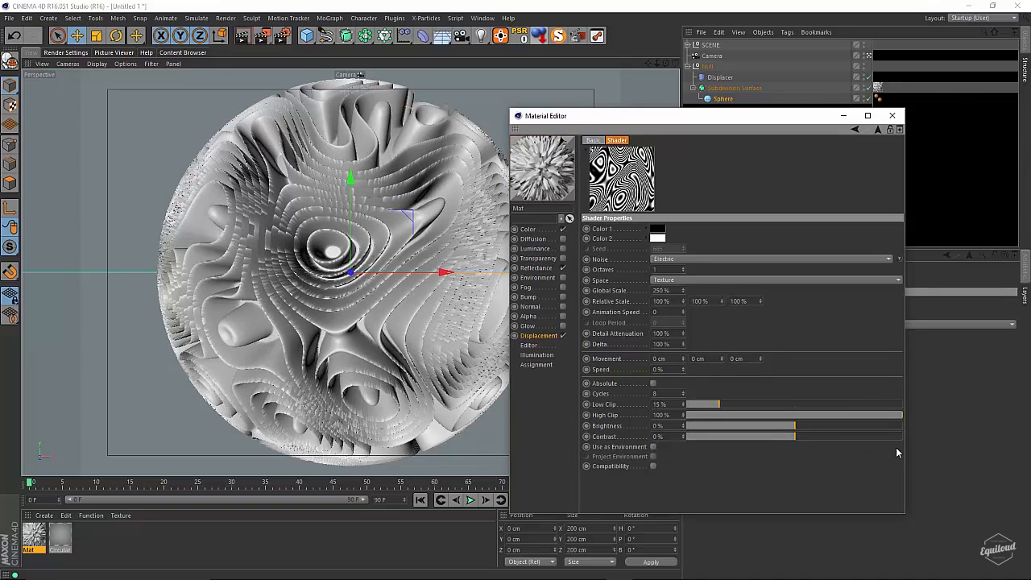
left_click_drag(895, 419, 875, 421)
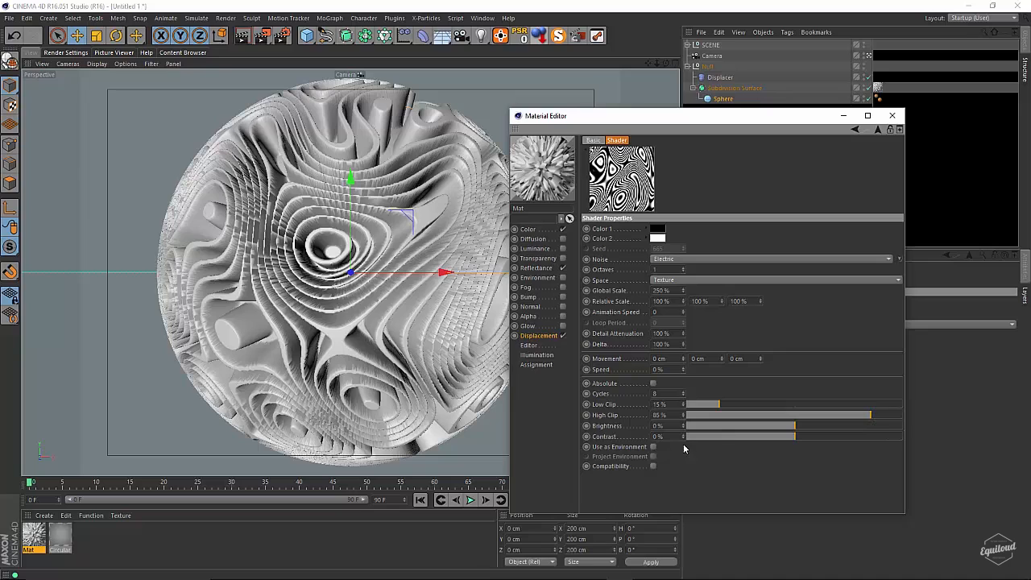
- Set the displacement noise's Contrast to -2% and close the material's editor
left_click_drag(684, 439, 683, 439)
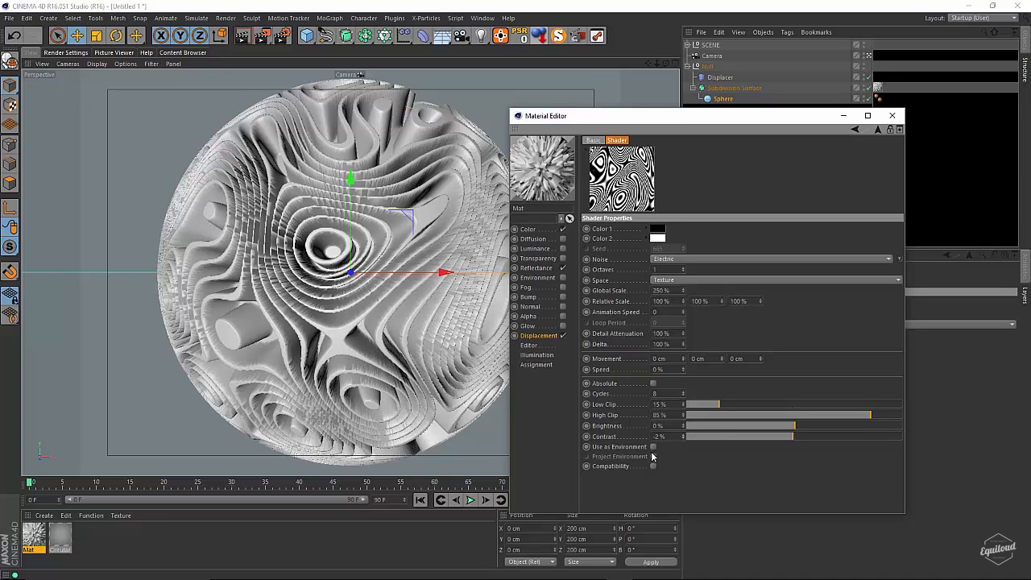
left_click(892, 115)
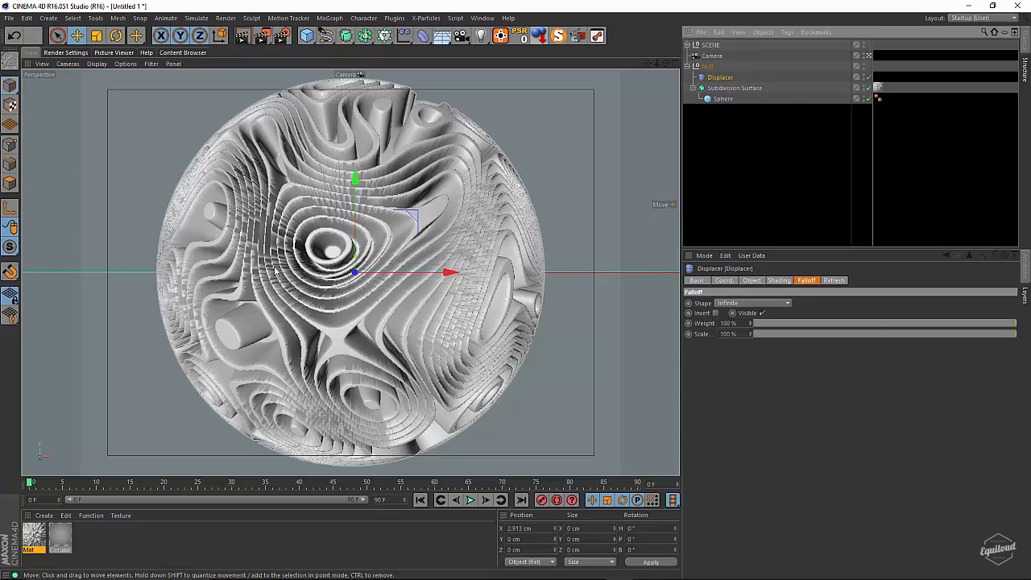
- Add a Smoothing deformer and place it inside the Null, directly below the Displacer
left_click(422, 37)
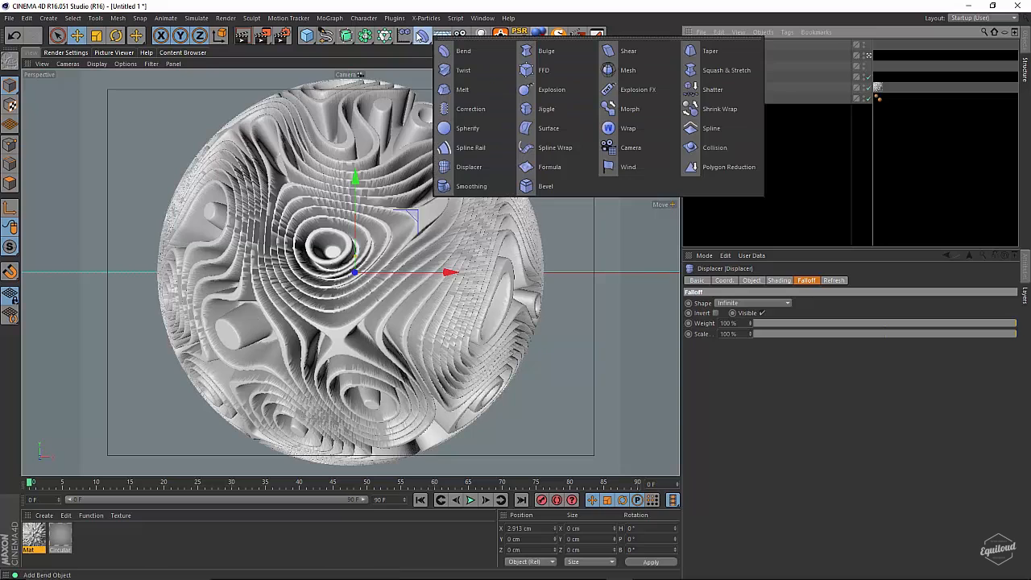
left_click(459, 191)
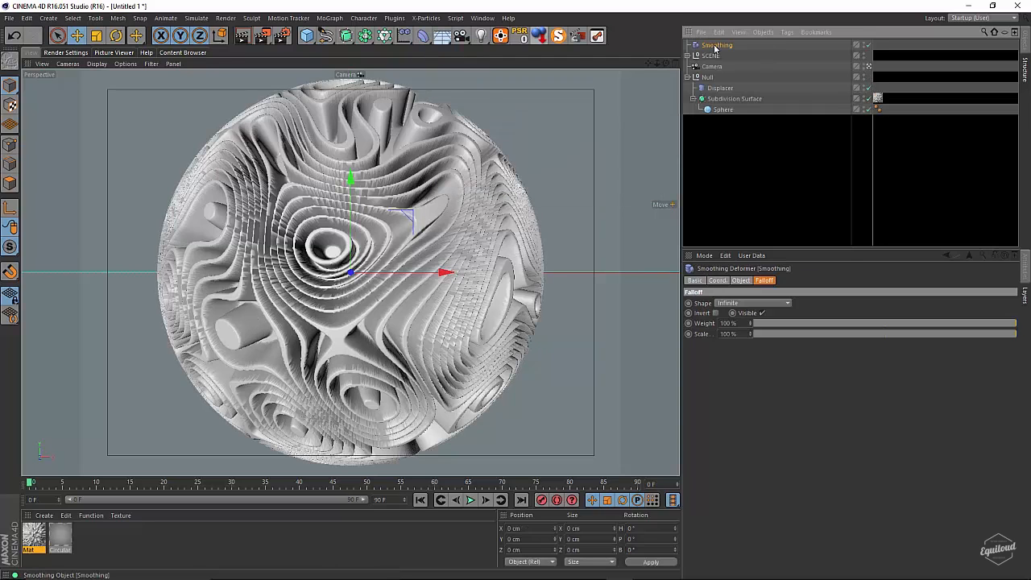
left_click_drag(717, 50, 715, 97)
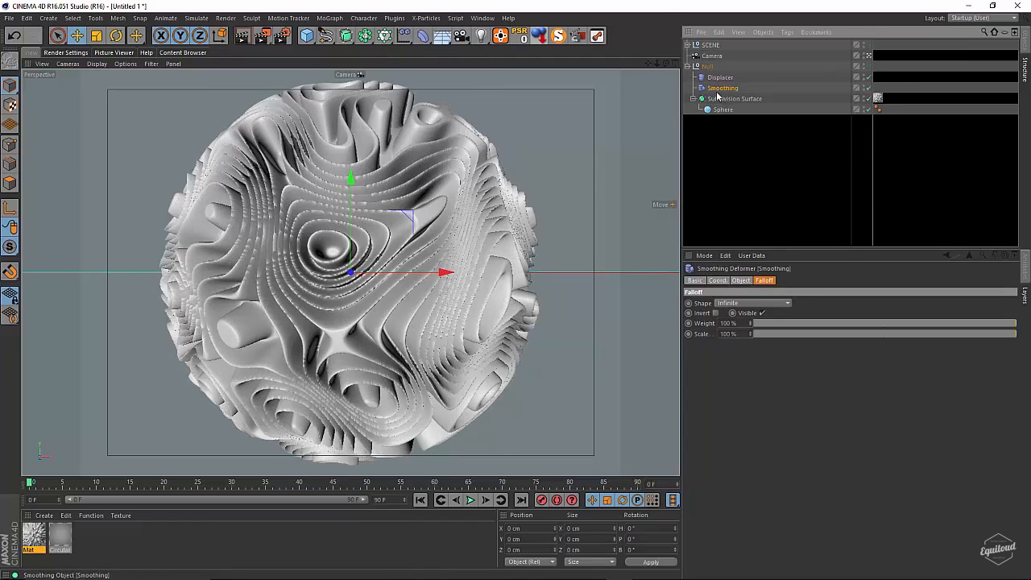
- Set the Smoothing deformer's Iterations to 20 and Stiffness to 20%, and preview the result with a viewport render
left_click(740, 281)
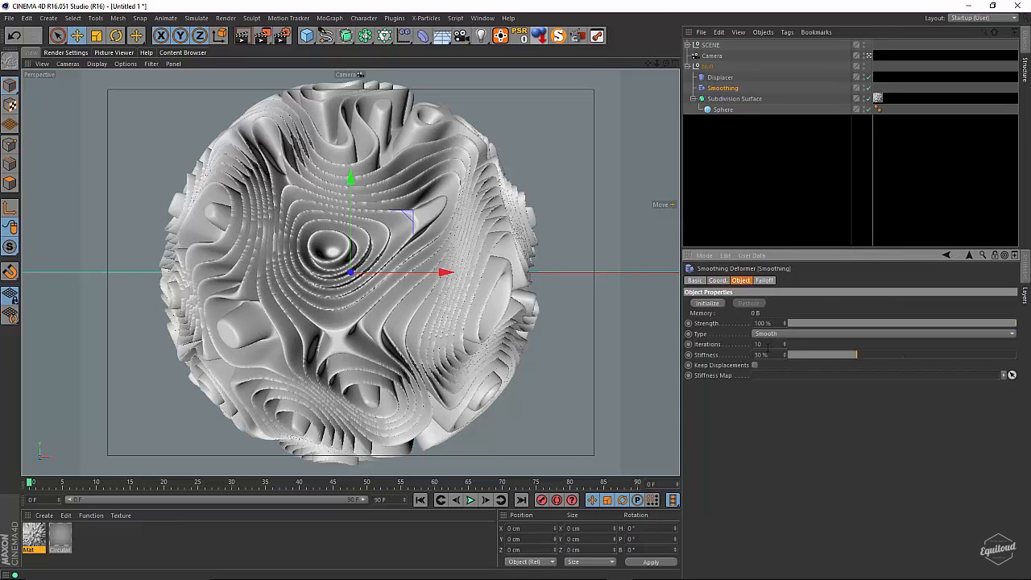
type("20")
key("Return")
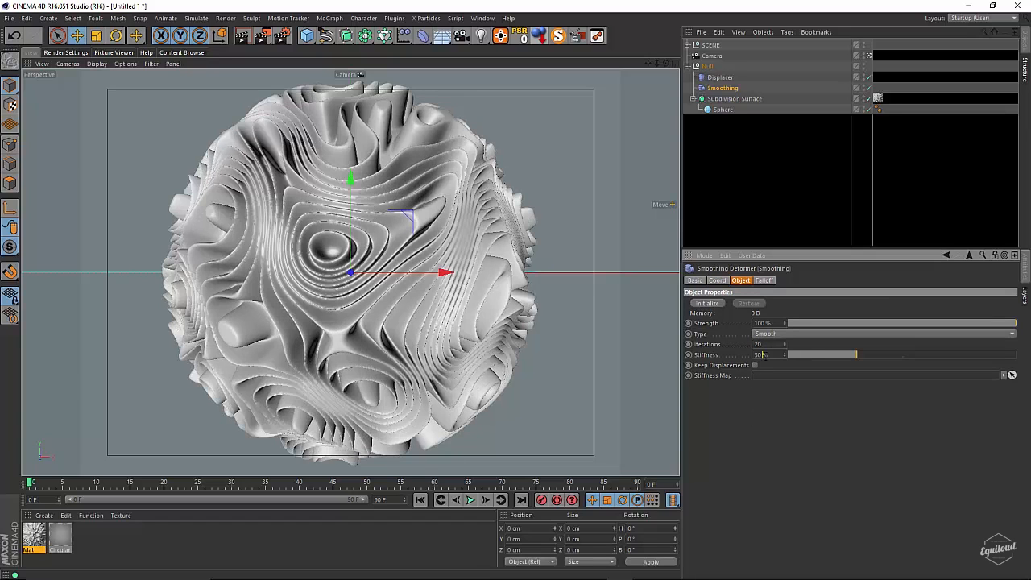
left_click_drag(763, 354, 722, 375)
type("20")
key("Return")
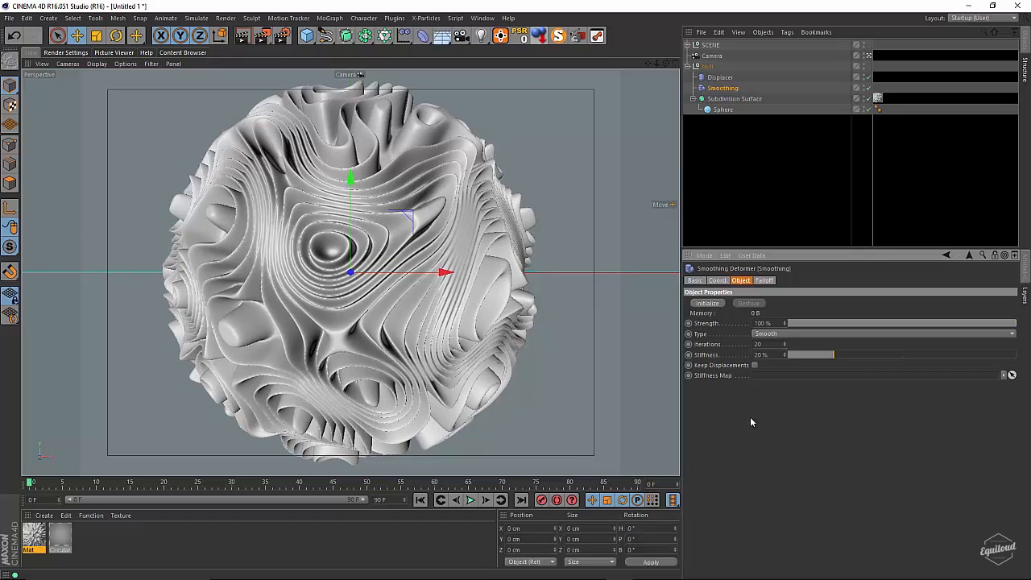
key("ctrl+r")
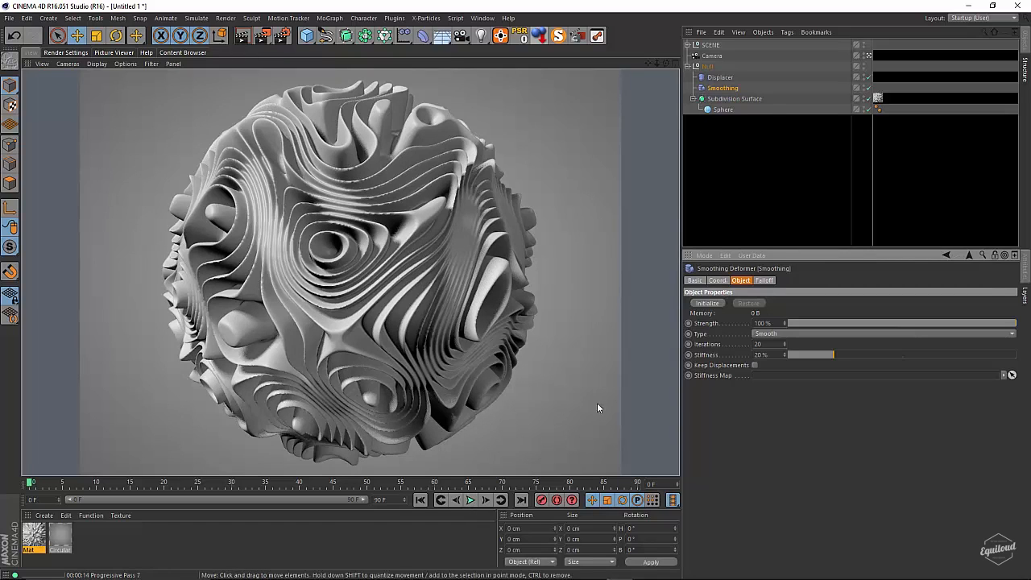
left_click(721, 187)
- Set the Animation Speed of the Mat material's displacement noise to 0.2 and close the material's editor
double_click(33, 535)
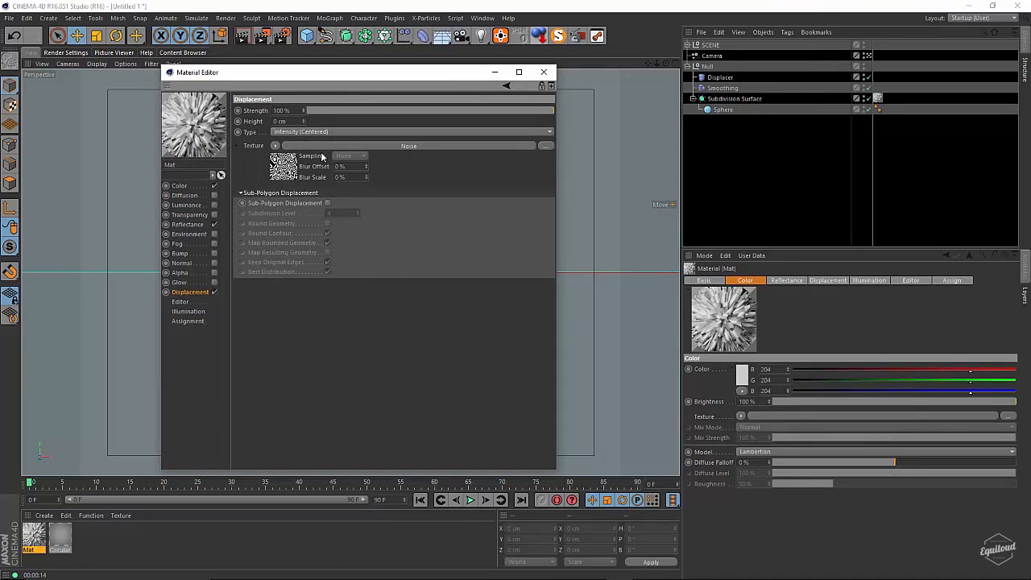
left_click(323, 147)
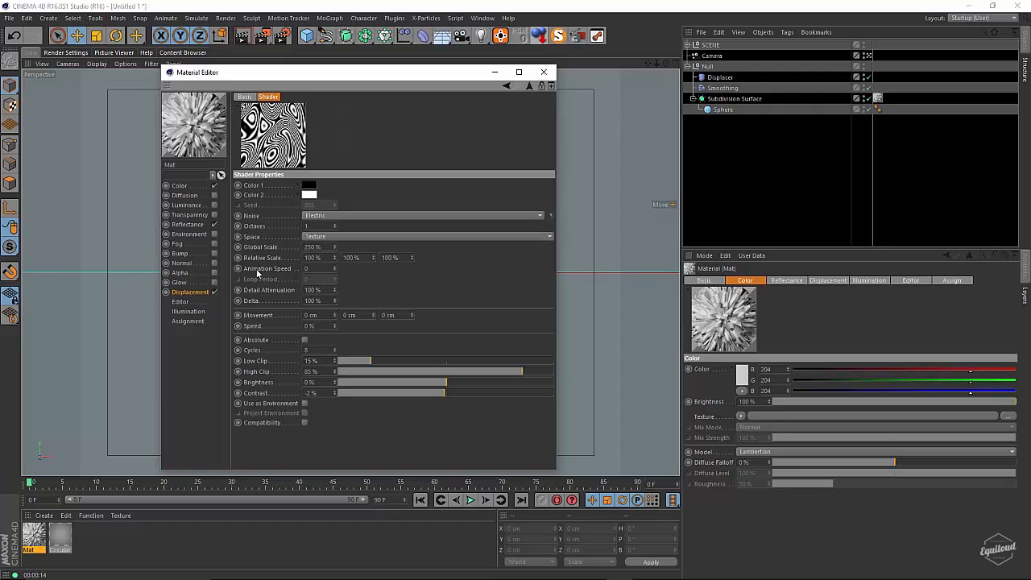
double_click(309, 268)
type("0.2")
key("Return")
left_click(544, 72)
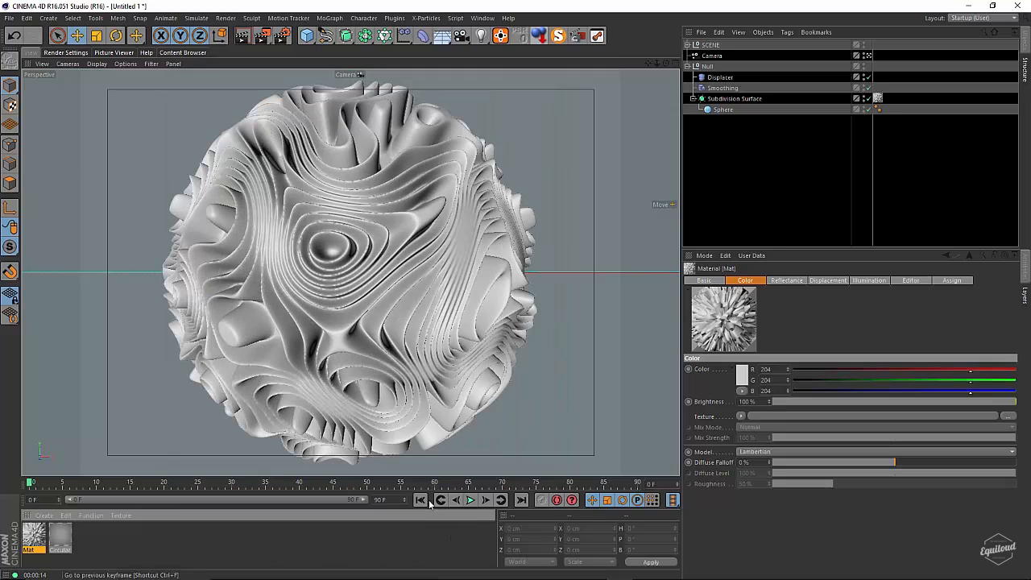
- Play back the noise animation, stop it, and review the Subdivision Surface and Smoothing deformer settings
left_click(471, 500)
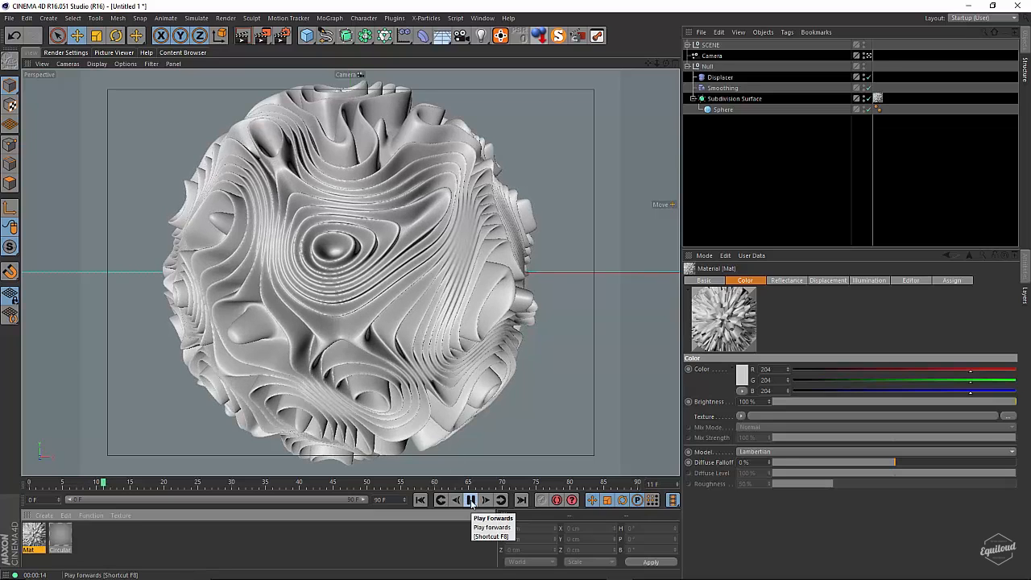
left_click(471, 500)
left_click(729, 99)
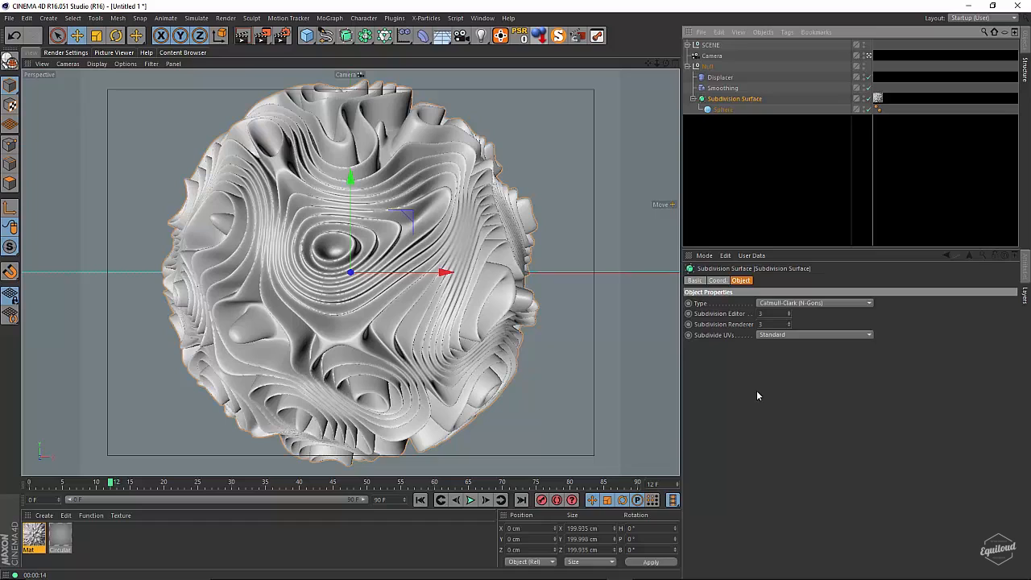
left_click(723, 87)
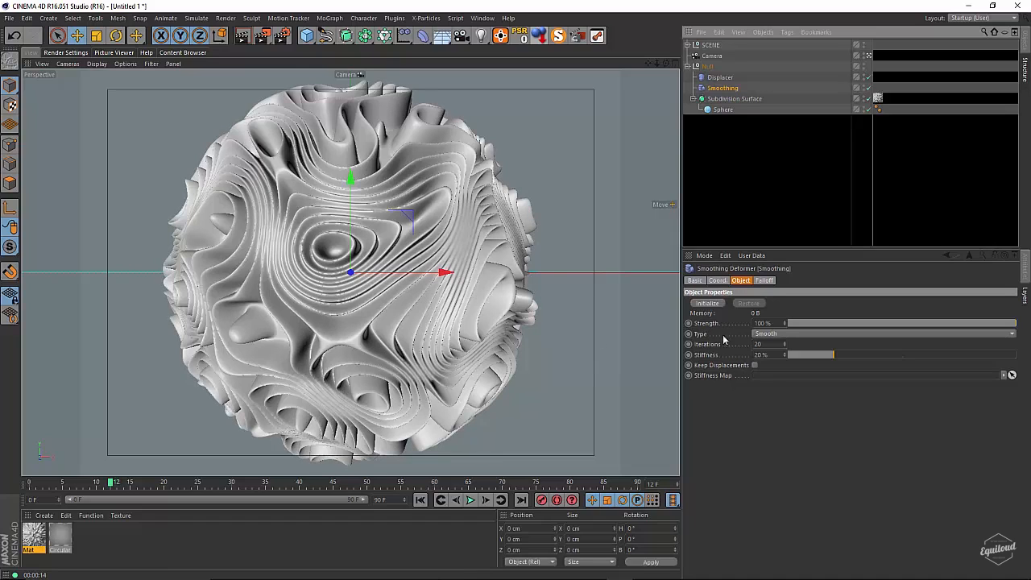
- Try a Height of 5 cm on the Displacer
left_click(719, 77)
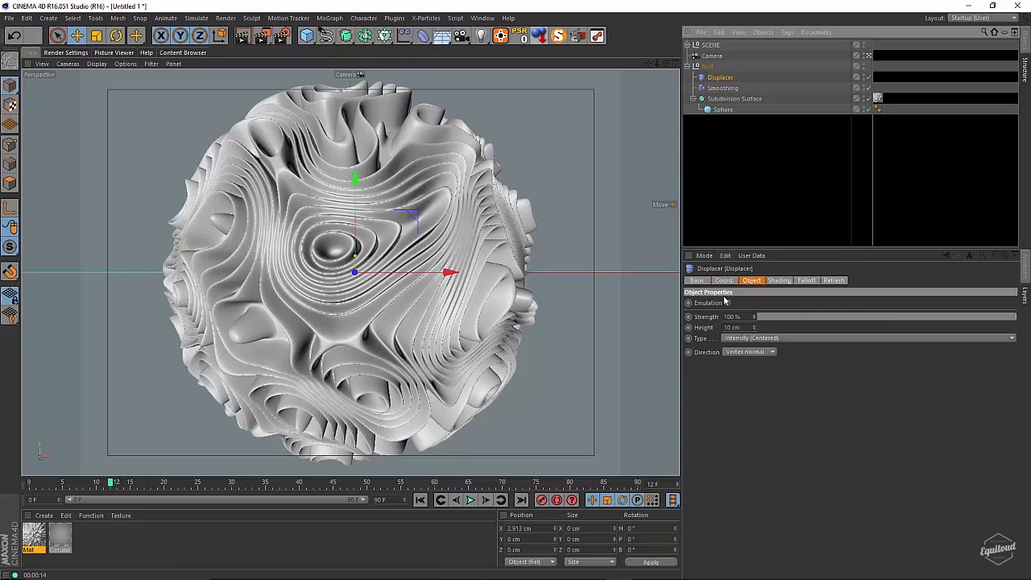
left_click(742, 328)
double_click(740, 328)
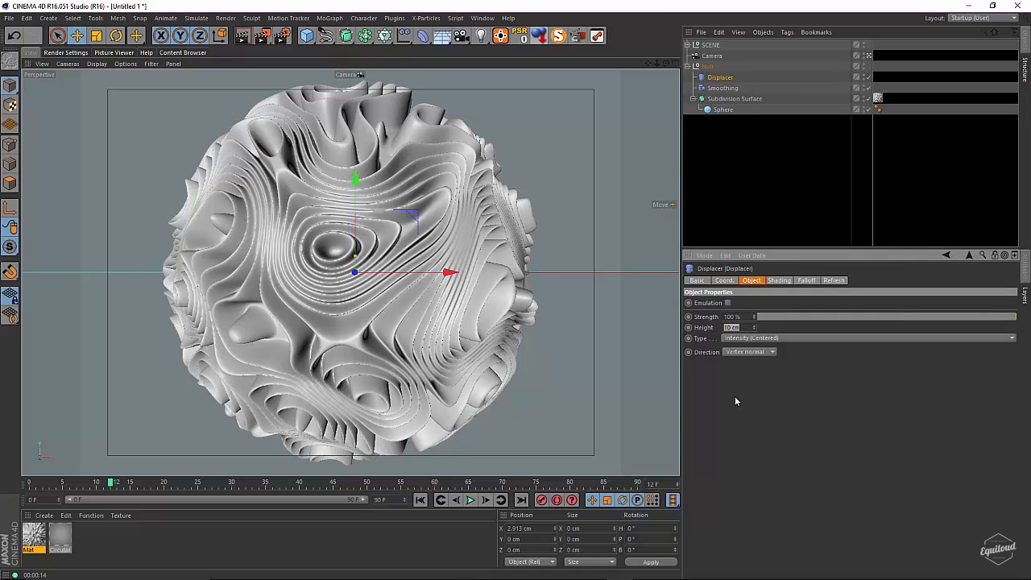
type("5")
key("Return")
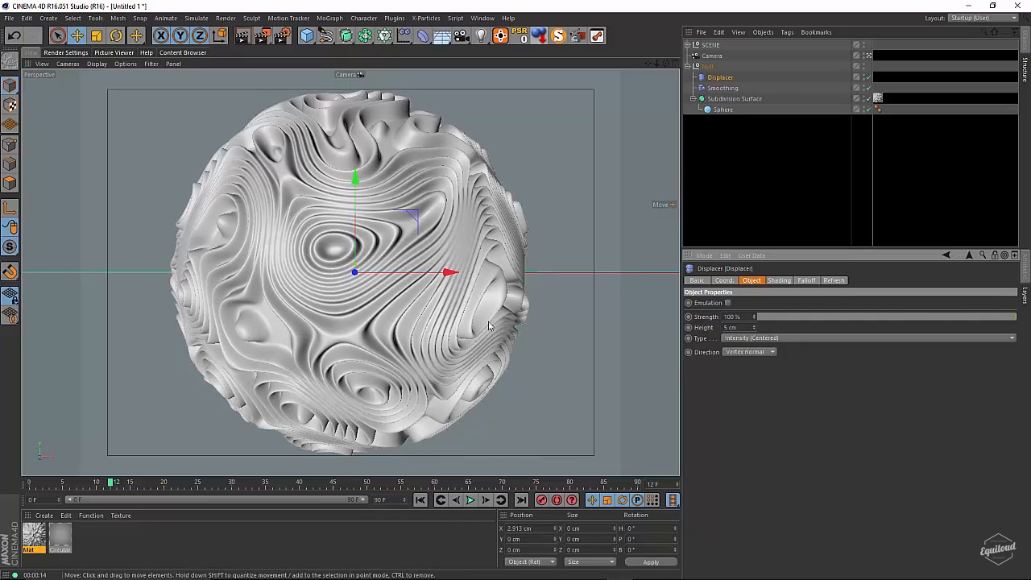
- Change the Displacer's displacement Type to Intensity and set its Height to 10 cm
left_click(739, 339)
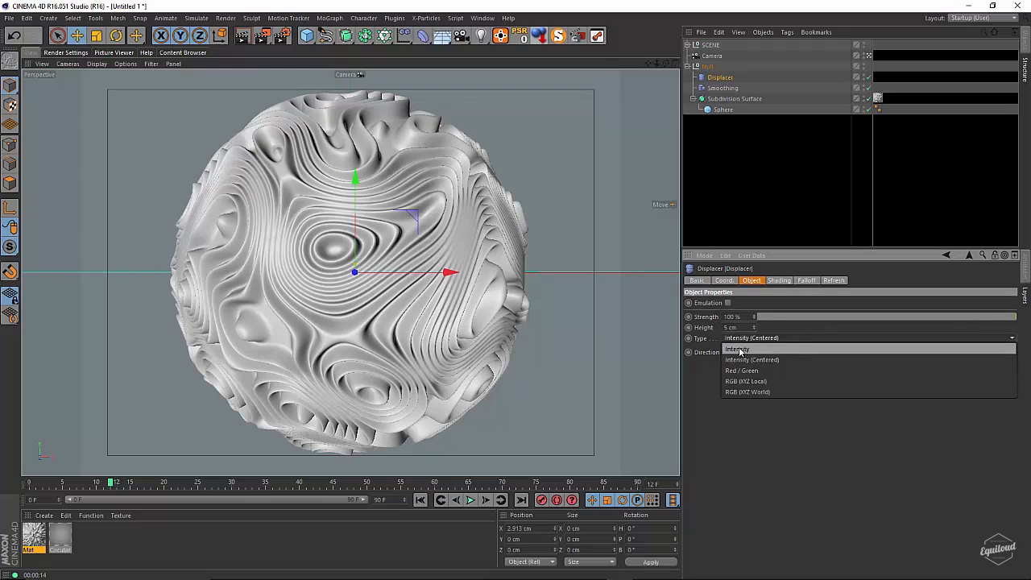
left_click(738, 349)
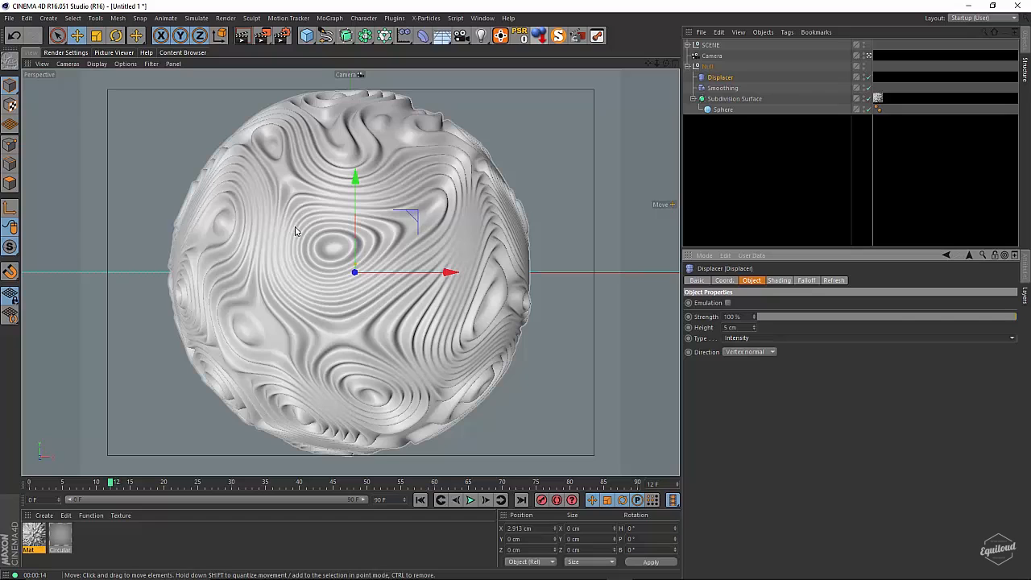
left_click_drag(739, 327, 709, 373)
type("10")
key("Return")
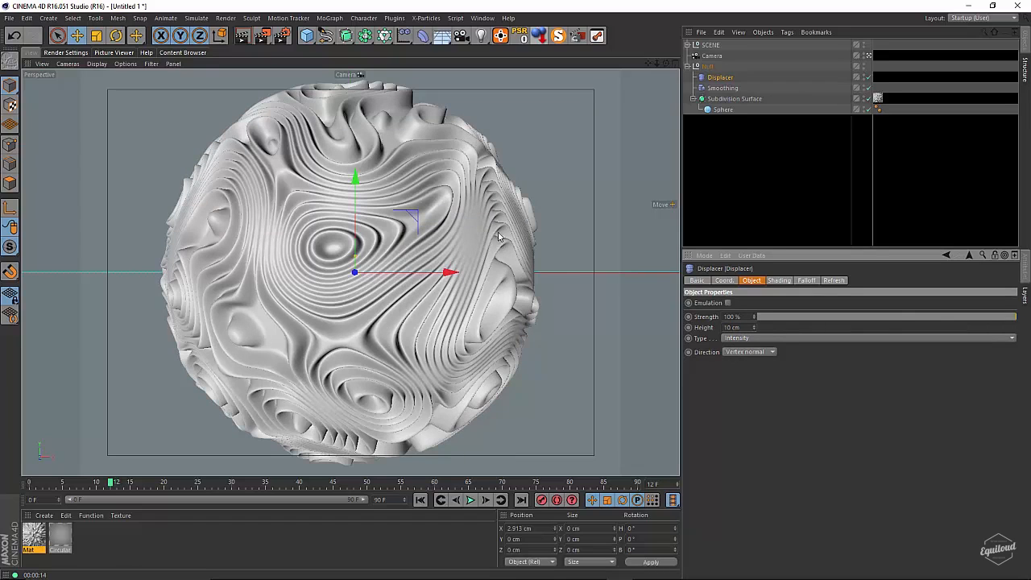
- Render the displaced sphere in the viewport and bring up the example image Displ_1.tif in IrfanView
left_click(240, 38)
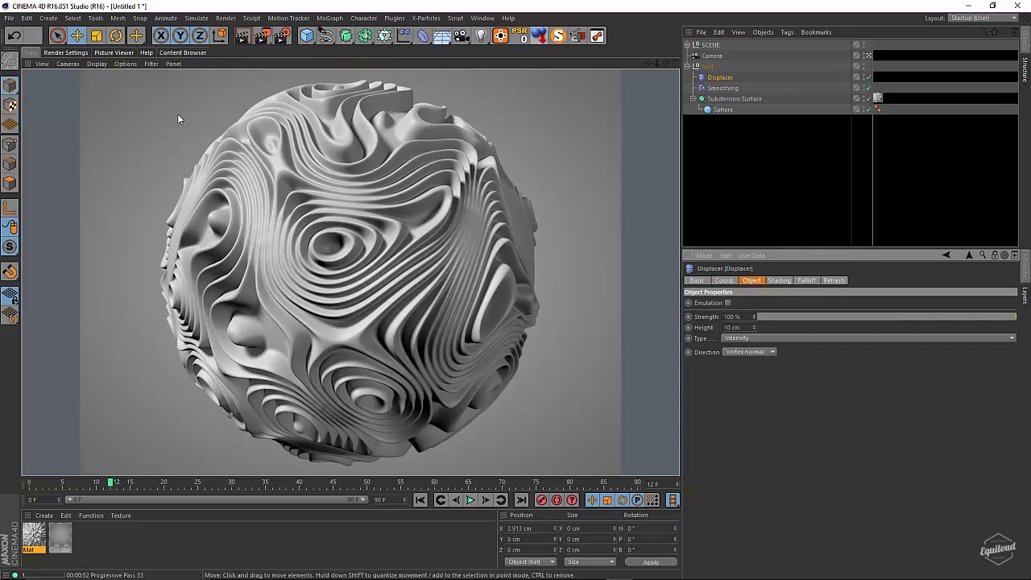
left_click_drag(0, 121, 523, 24)
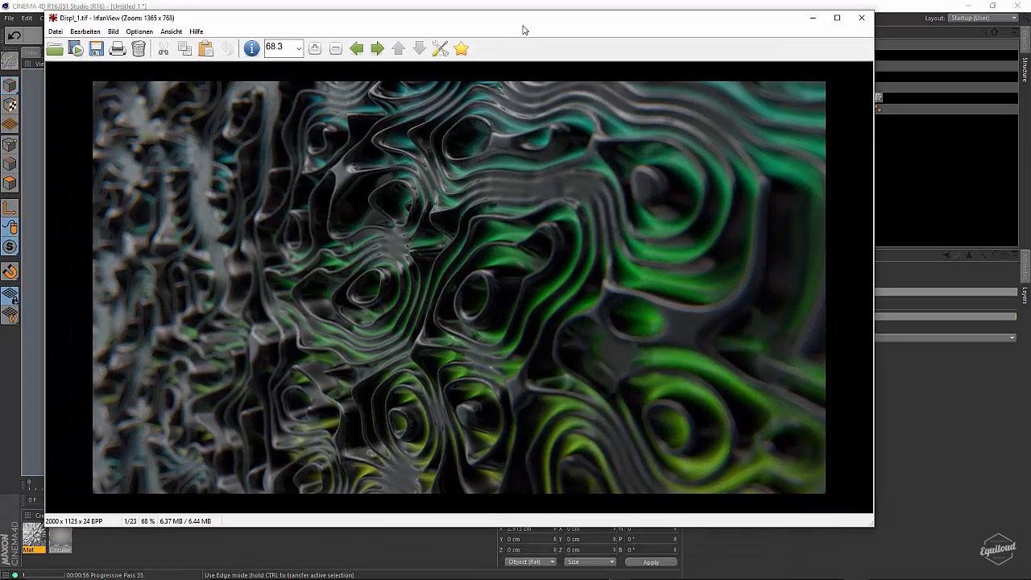